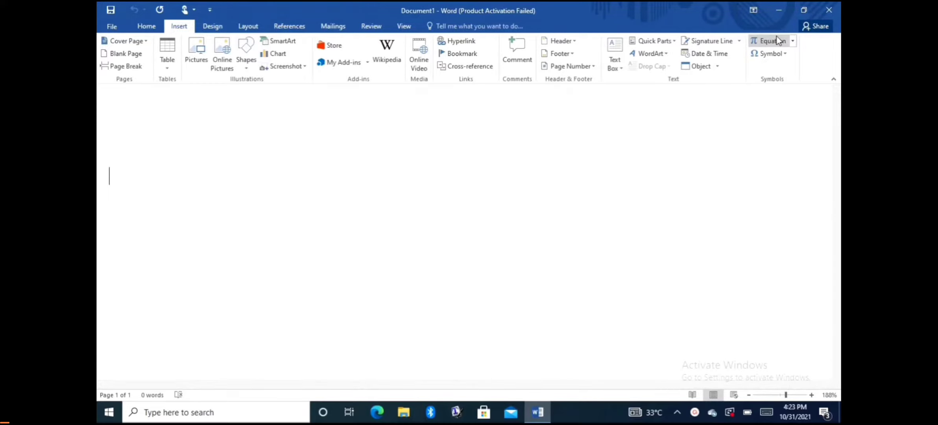
Step: Browse the full symbol set and its list of character subsets without inserting anything
click(787, 55)
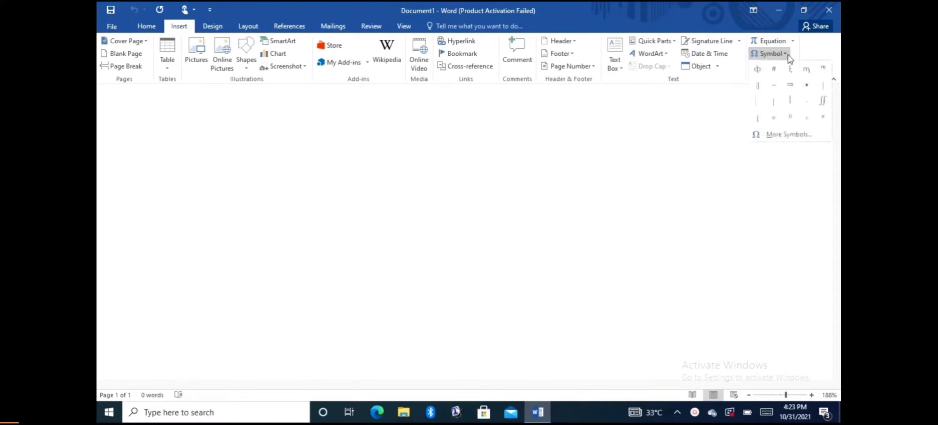
click(788, 135)
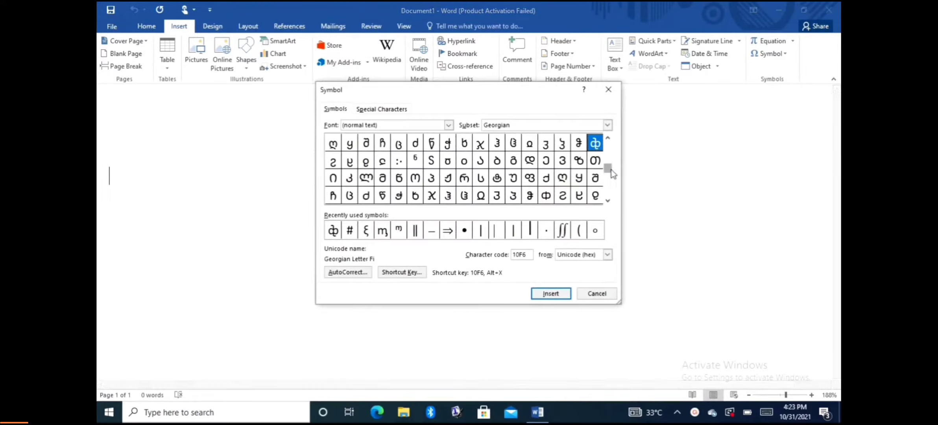
mouse_move(611, 173)
mouse_down()
mouse_move(611, 151)
mouse_move(611, 161)
mouse_up()
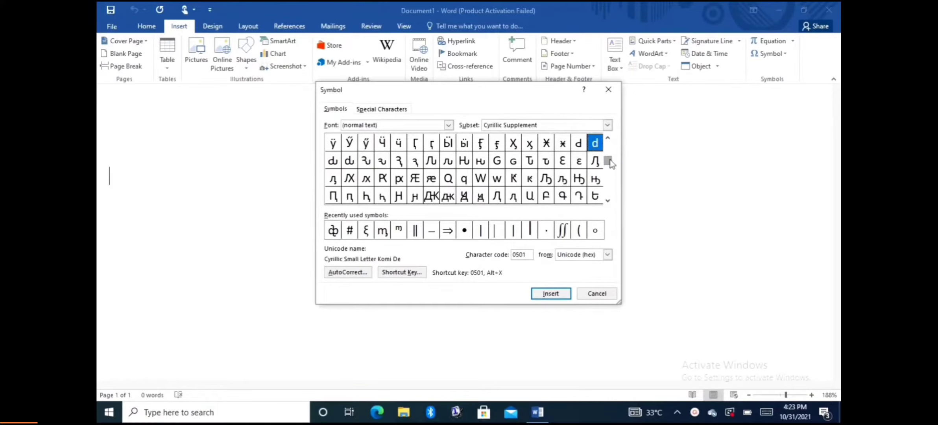
click(608, 125)
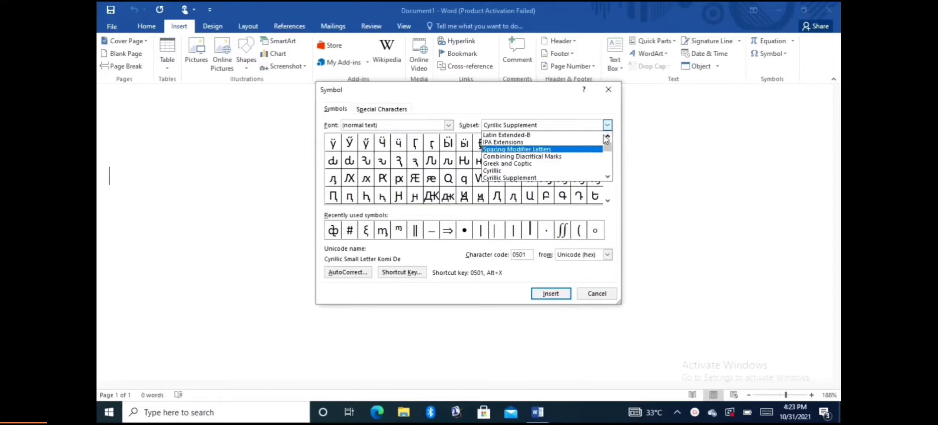
click(610, 95)
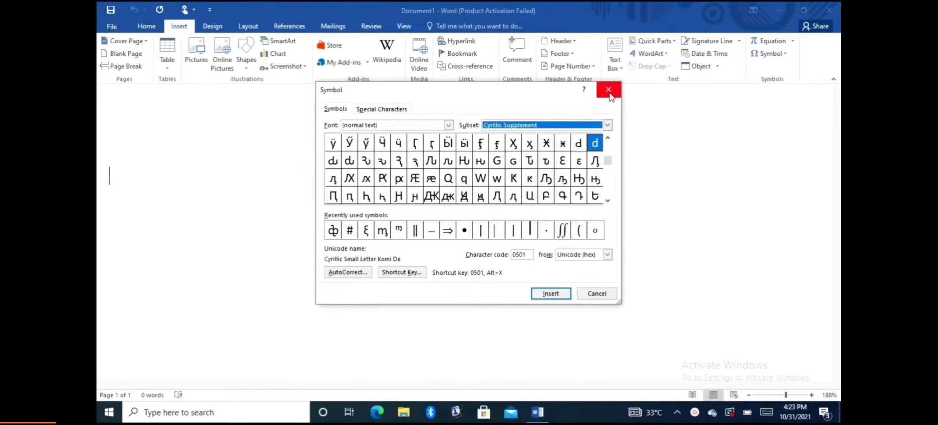
click(609, 94)
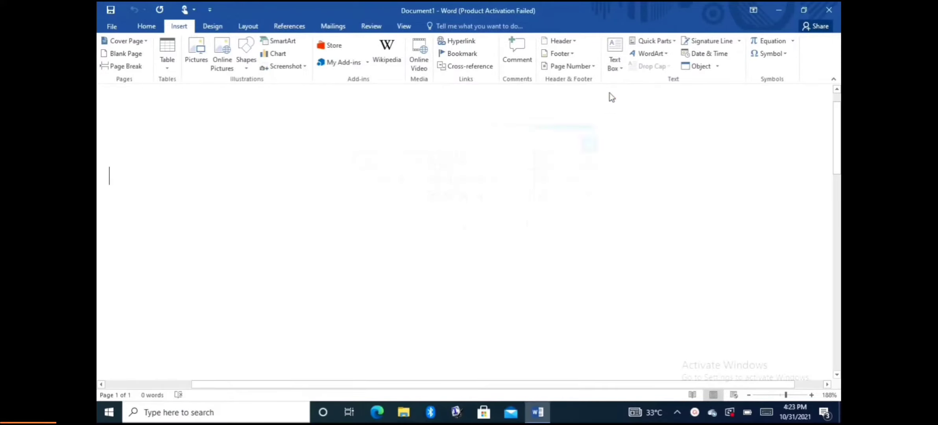
Step: Insert a blank equation in the document and look through the available math symbol categories
click(769, 42)
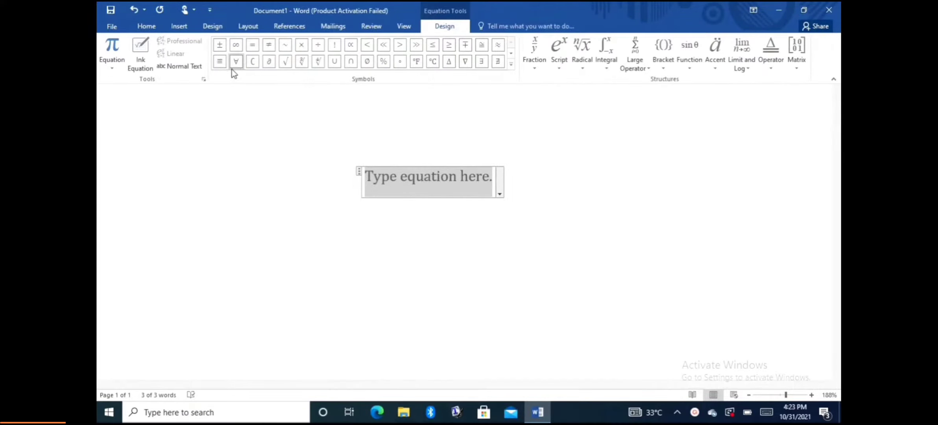
click(511, 64)
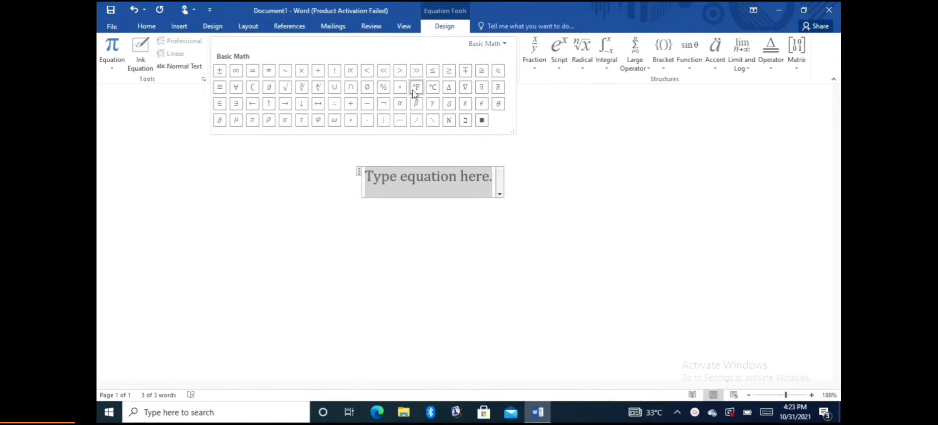
click(505, 43)
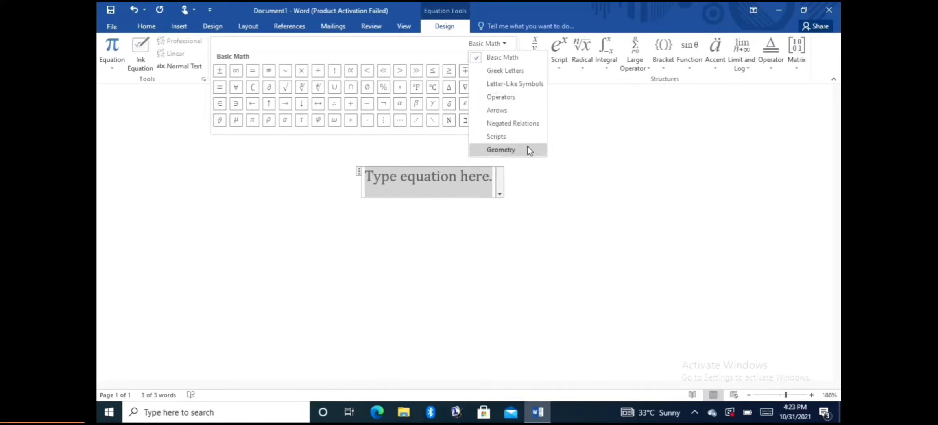
click(571, 125)
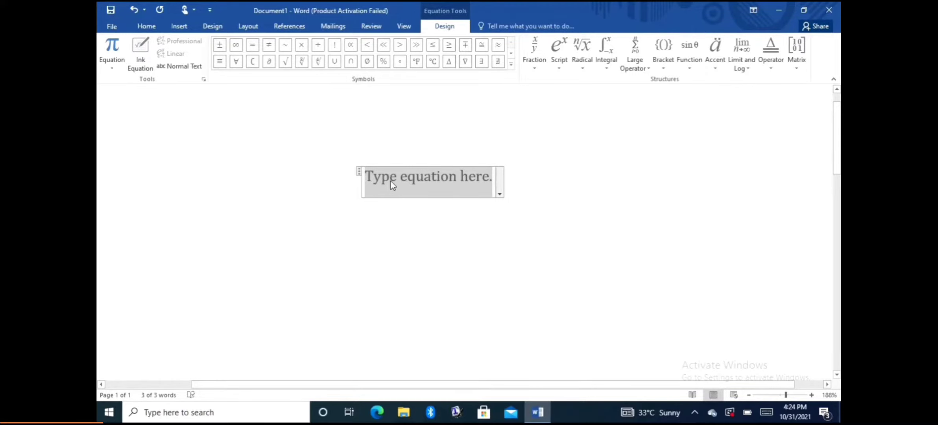
Step: Add a pair of parentheses to the equation and fill it with a + b
click(663, 55)
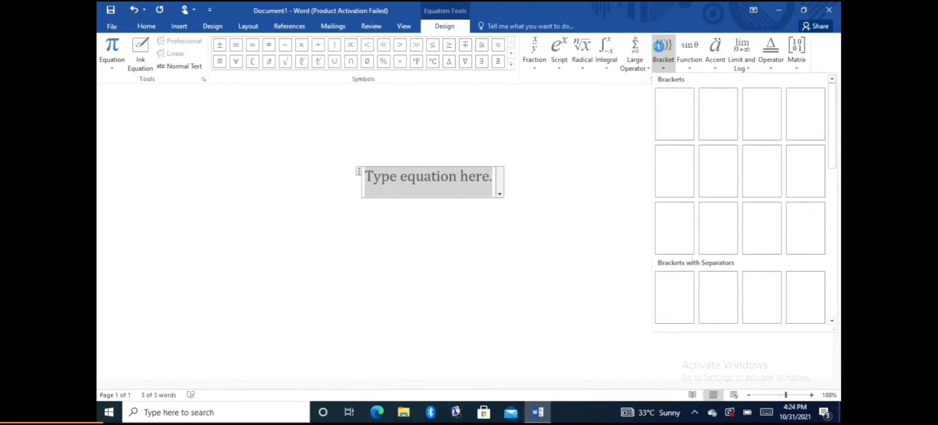
click(671, 113)
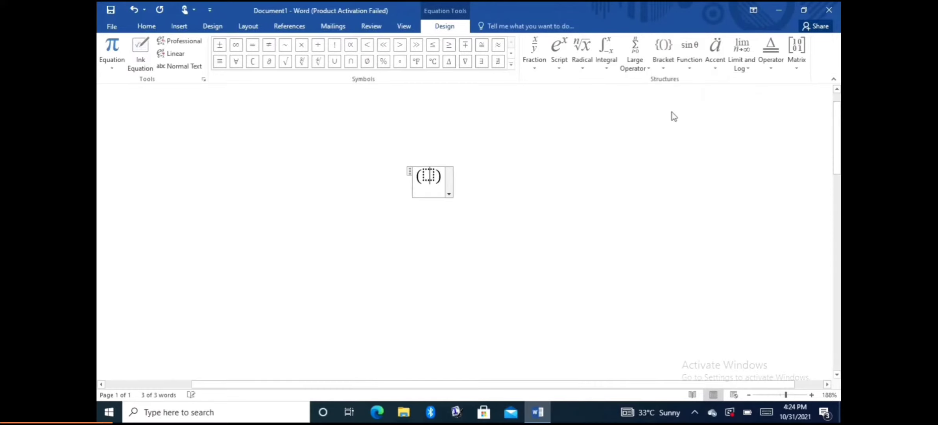
click(434, 175)
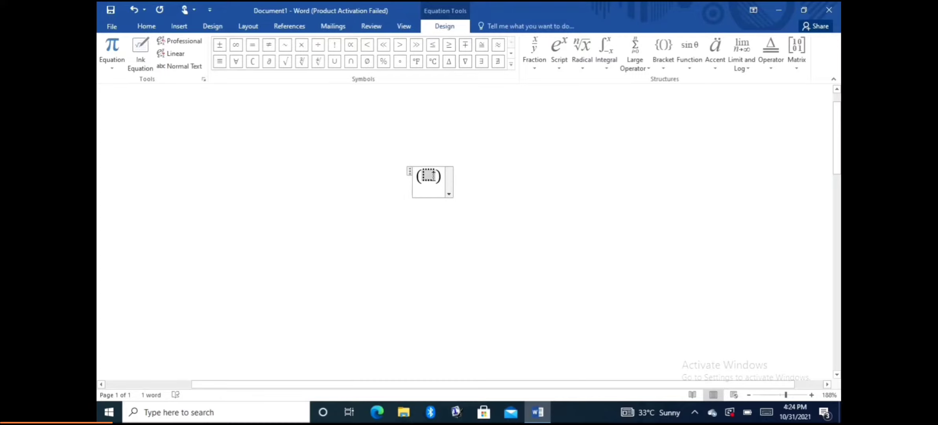
text(a )
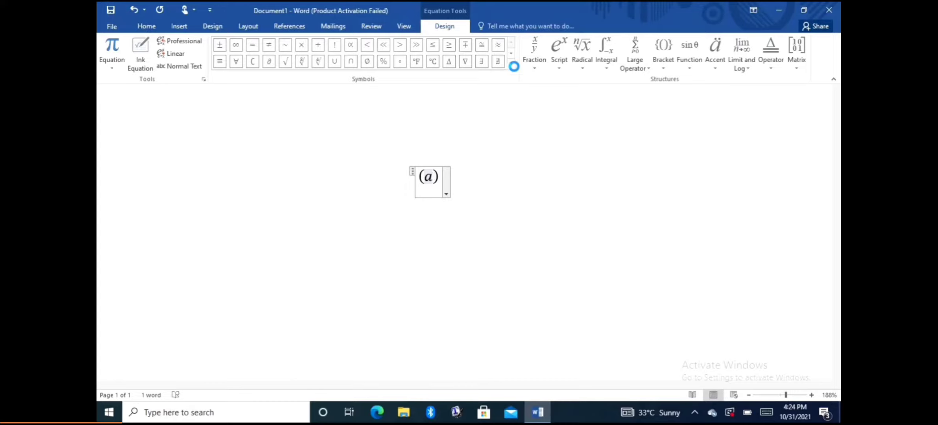
text(+)
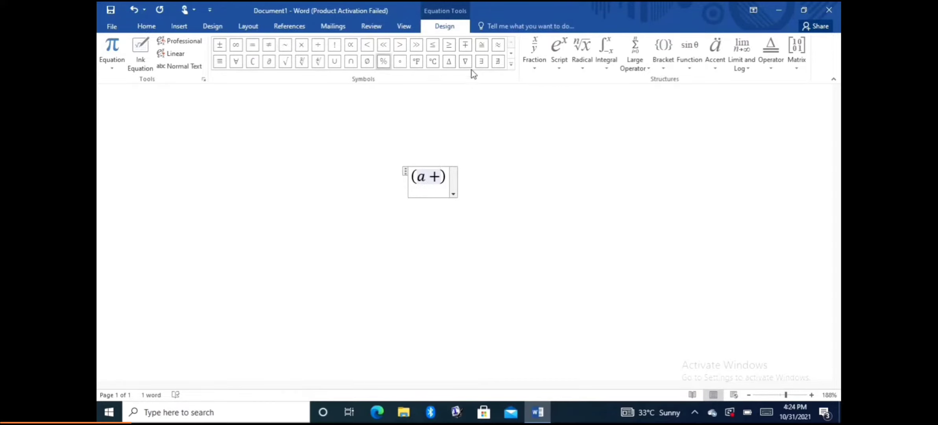
click(511, 65)
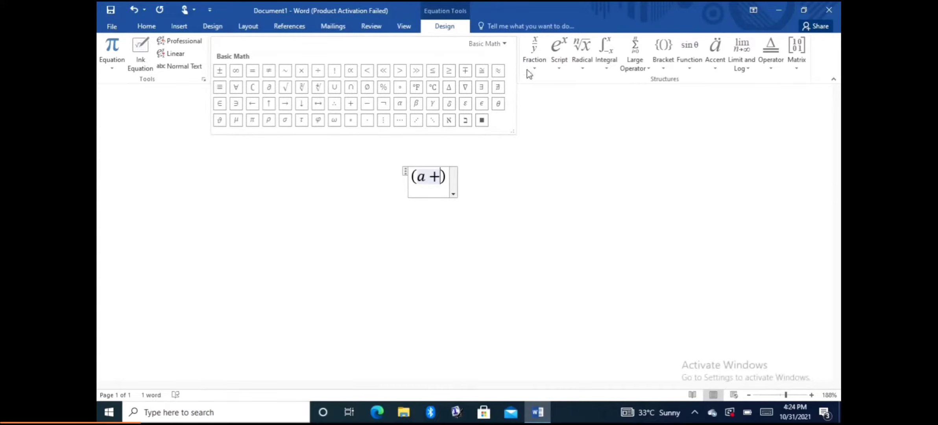
key(Escape)
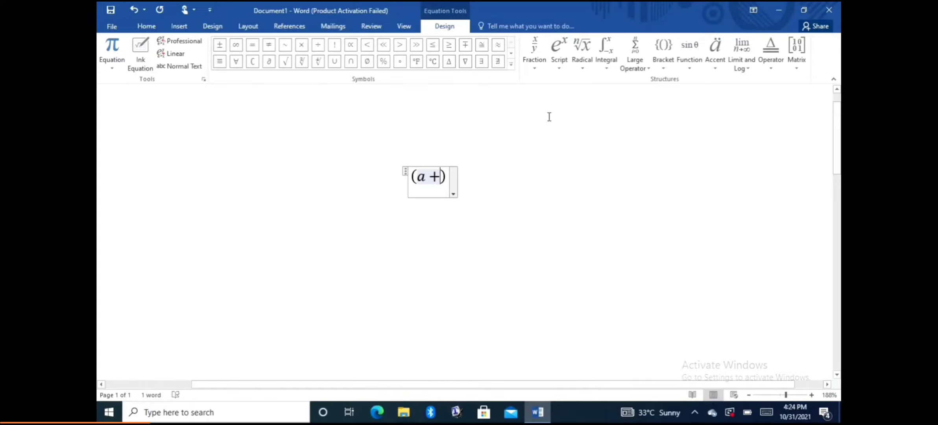
text(b)
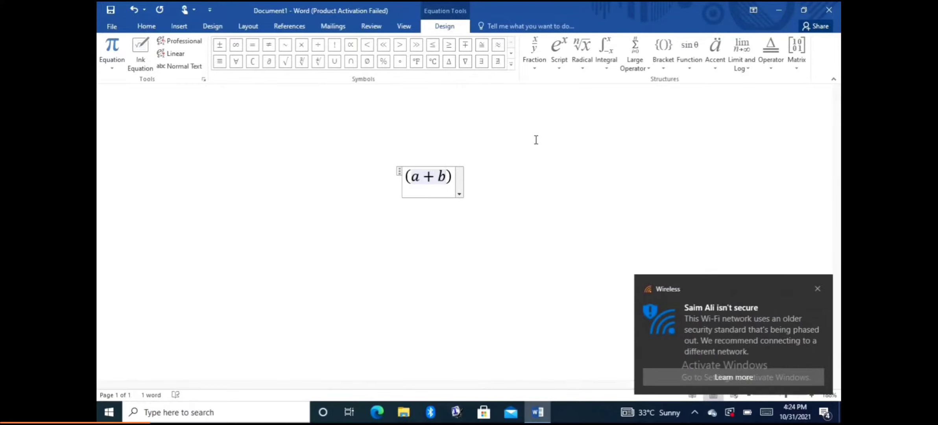
key(Right)
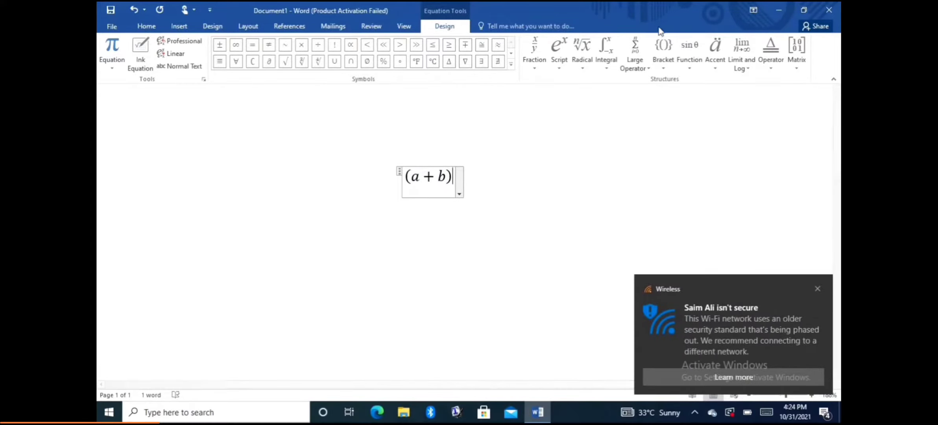
Step: Add a stacked fraction after the parentheses with a − b as numerator and g as denominator
click(663, 49)
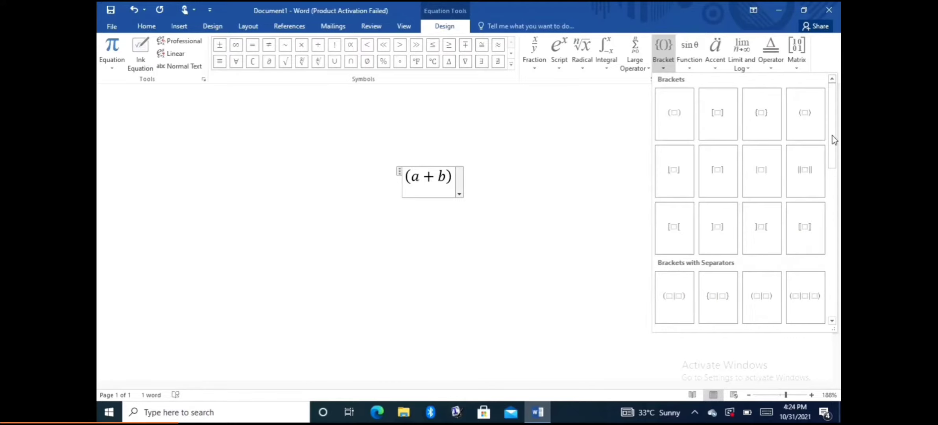
click(545, 49)
click(545, 49)
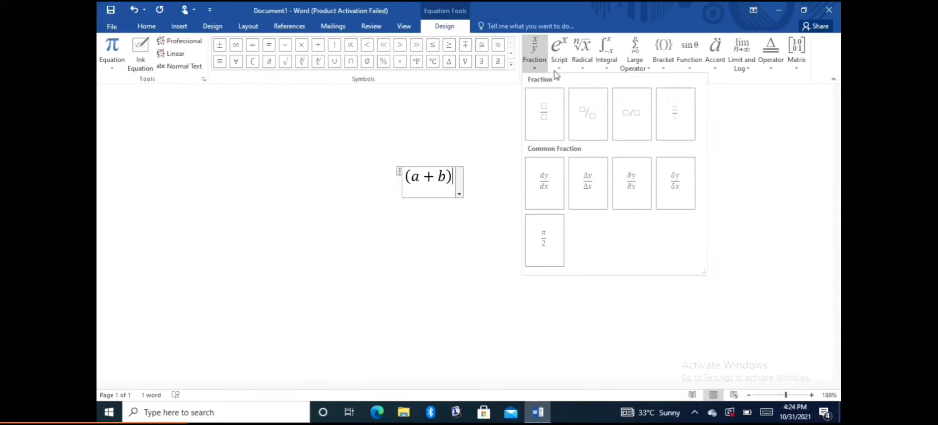
click(555, 107)
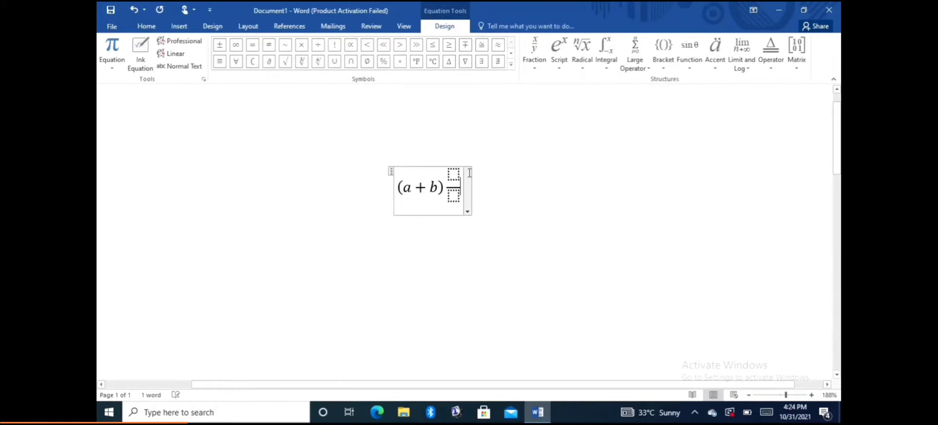
click(454, 173)
text(a)
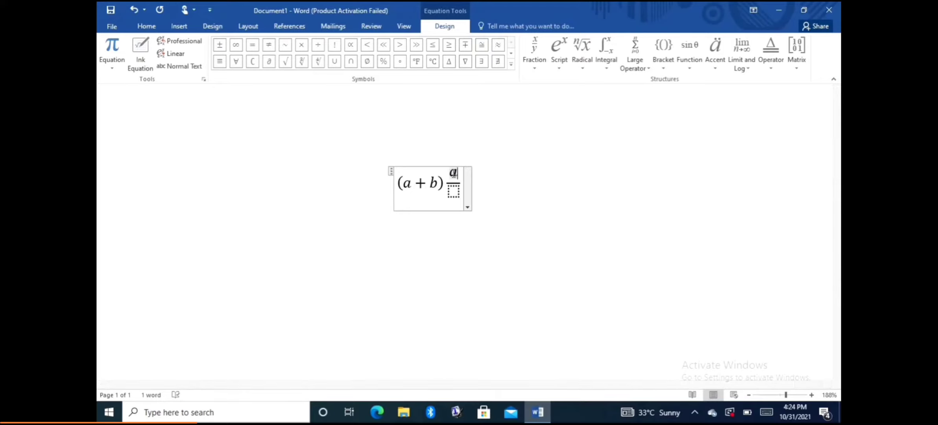
text(-)
text(b)
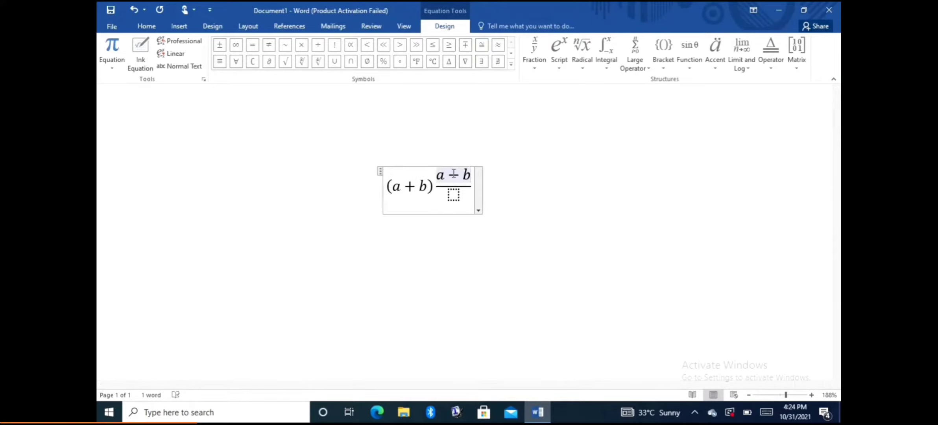
key(Down)
text(g)
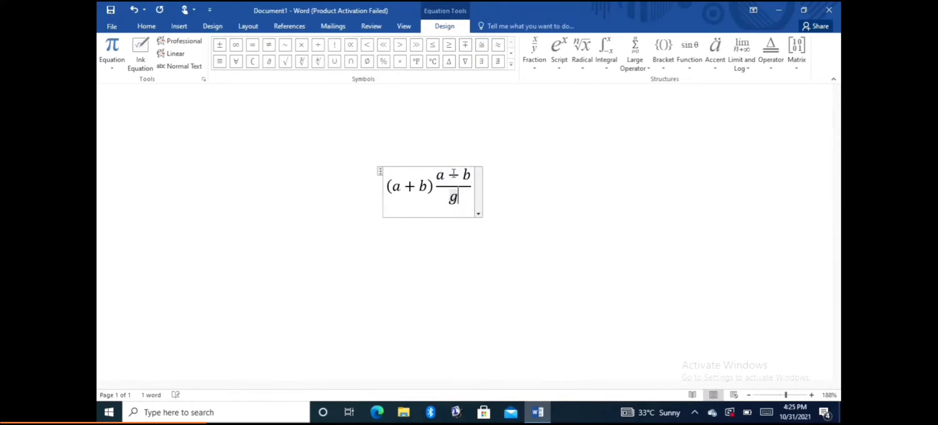
Step: Leave the finished equation and insert a new blank equation on the line below it
click(490, 198)
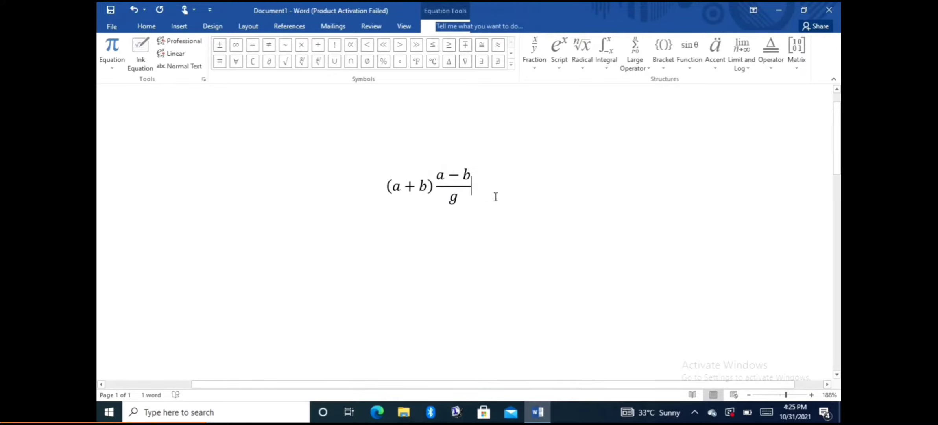
click(385, 186)
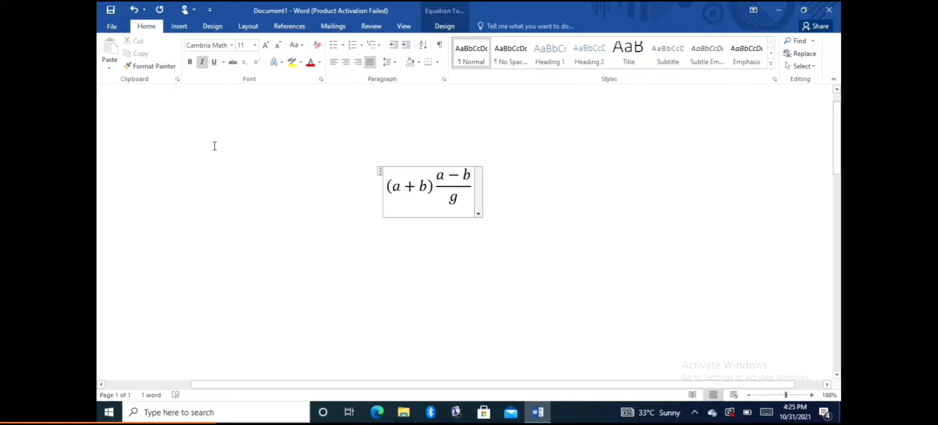
click(283, 208)
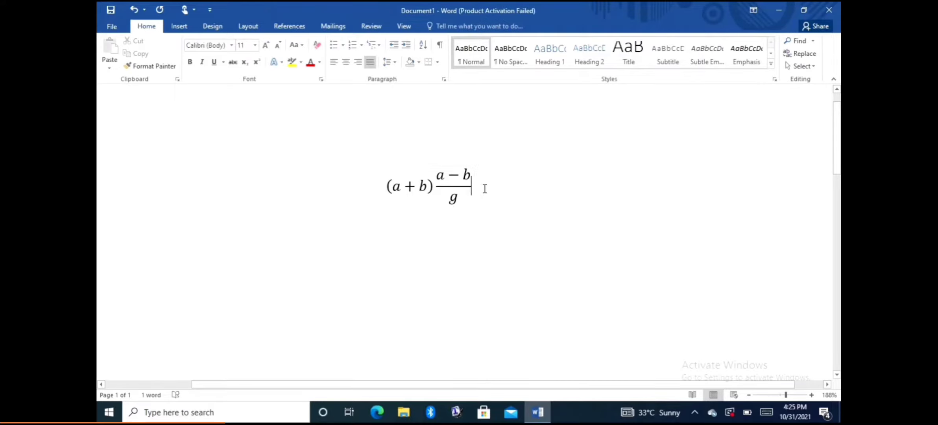
key(Return)
click(184, 28)
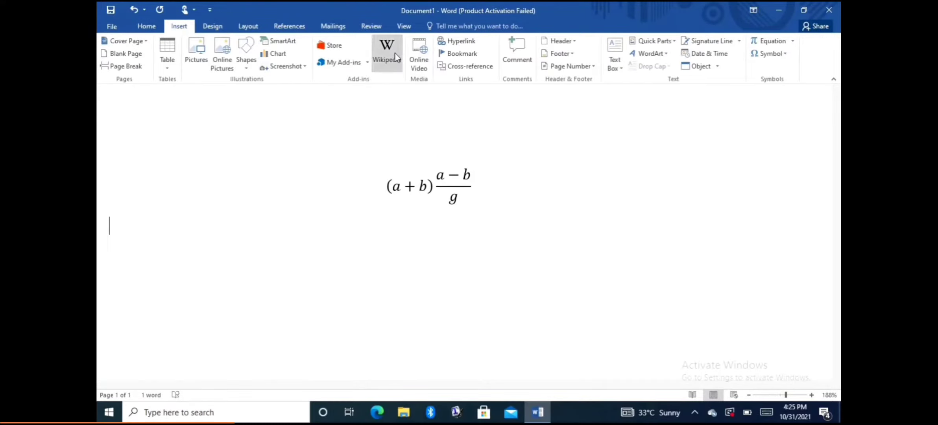
click(752, 42)
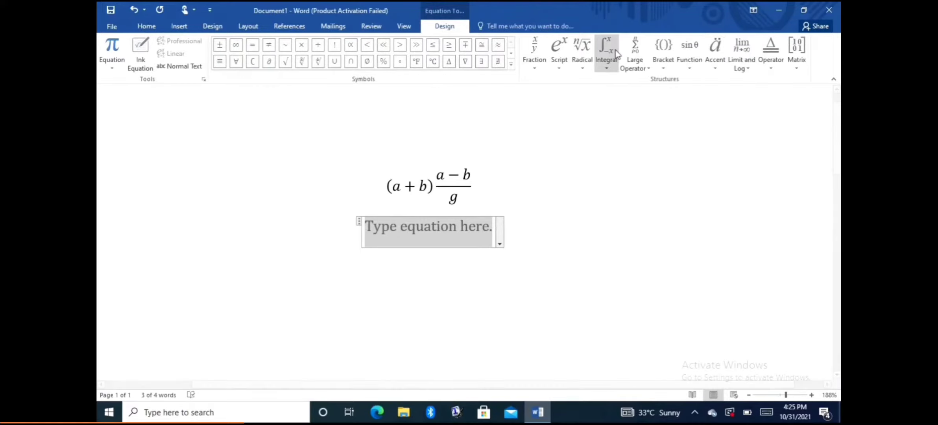
Step: Fill the new equation with a stacked fraction of a over b
click(531, 49)
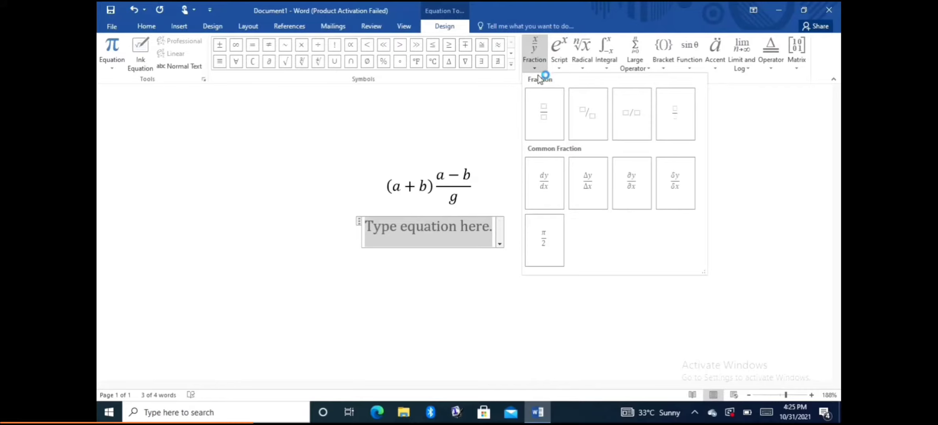
click(540, 107)
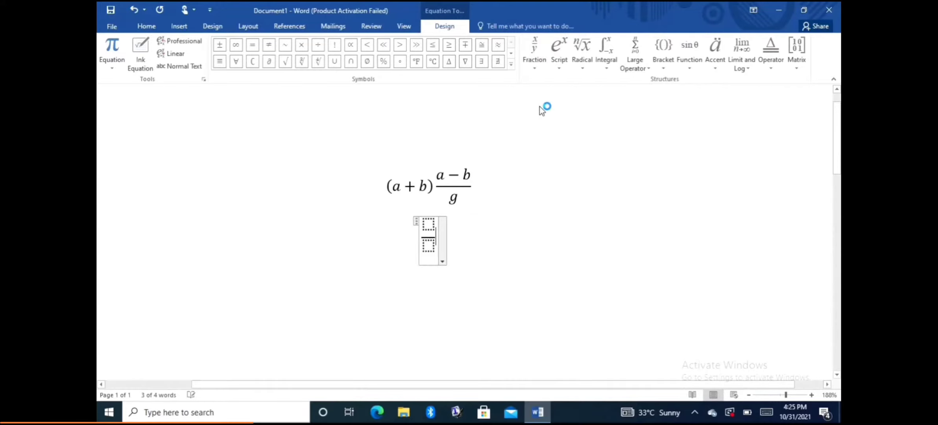
click(433, 223)
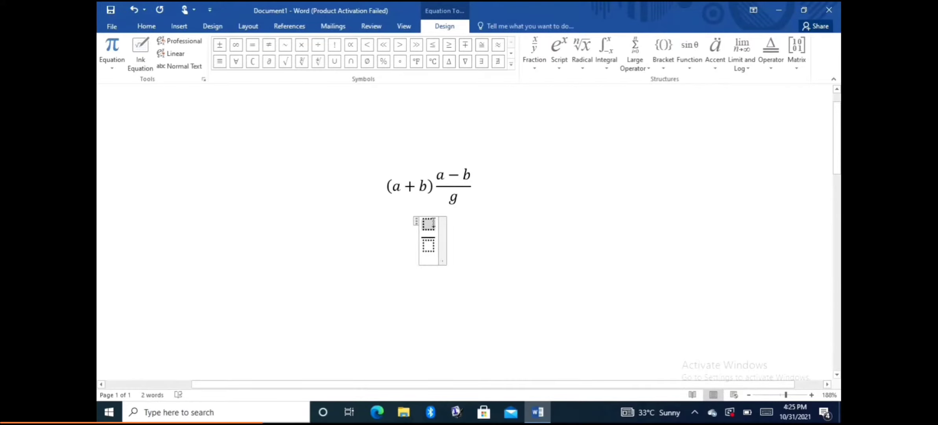
text(a/)
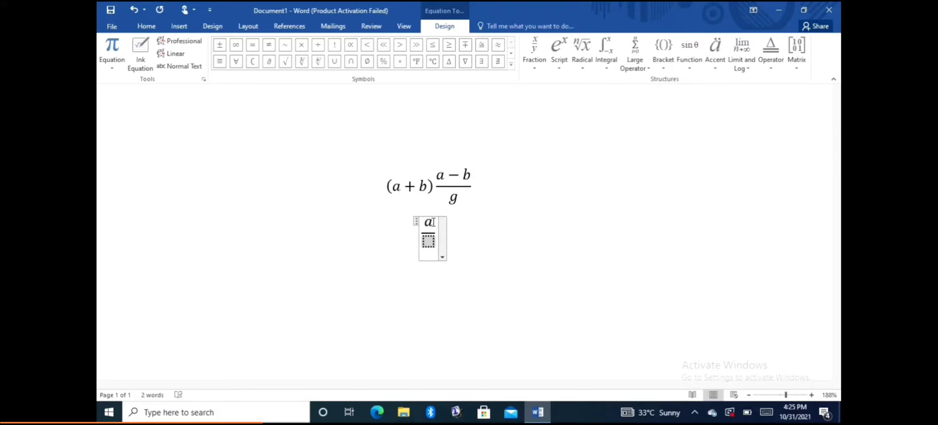
text(b)
key(Right)
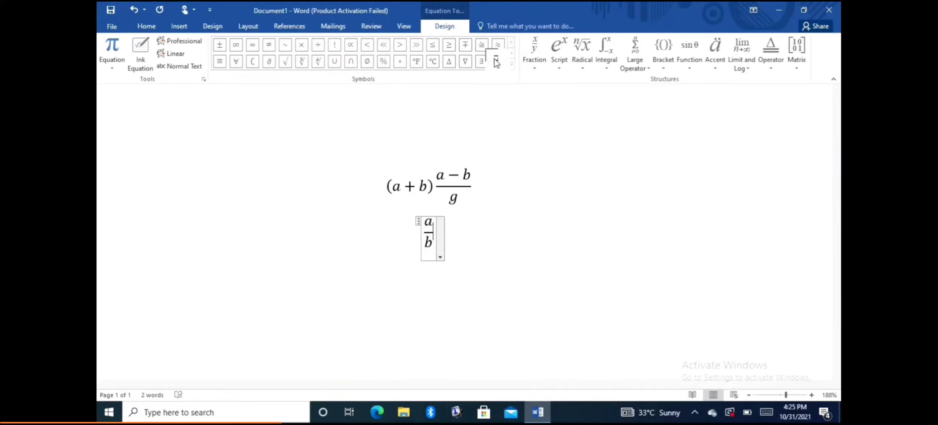
Step: Add an equals sign after a over b, followed by a square root containing an empty stacked fraction
click(253, 51)
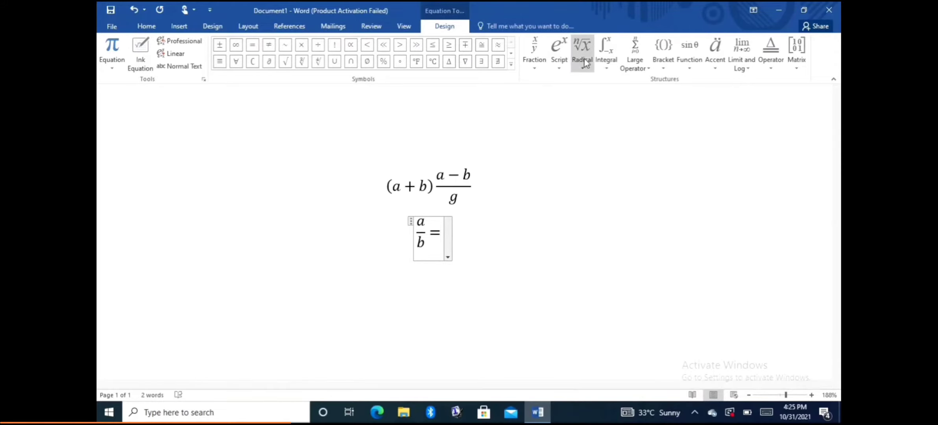
click(585, 44)
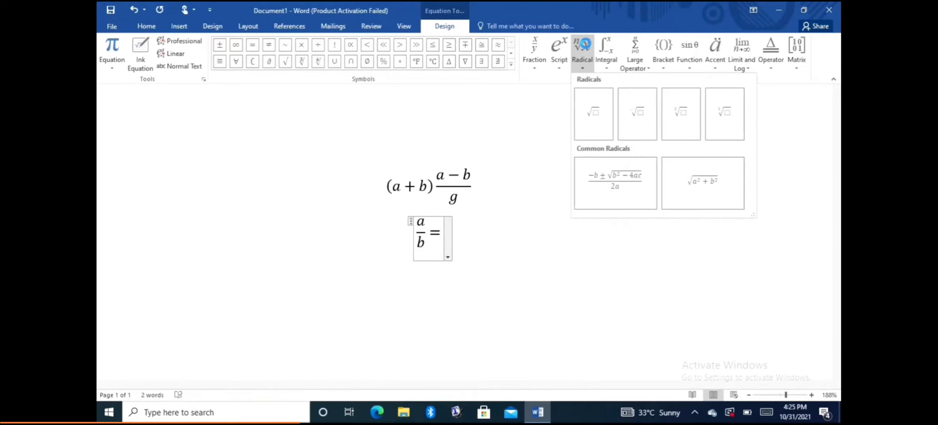
click(594, 113)
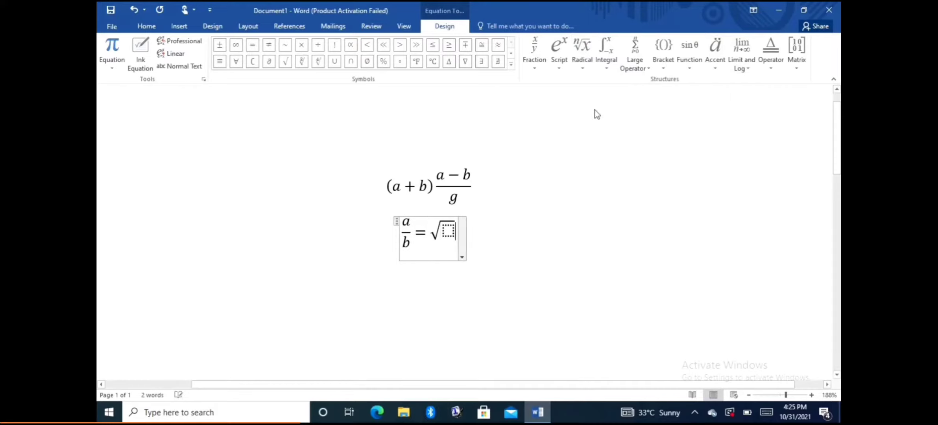
click(449, 230)
click(527, 61)
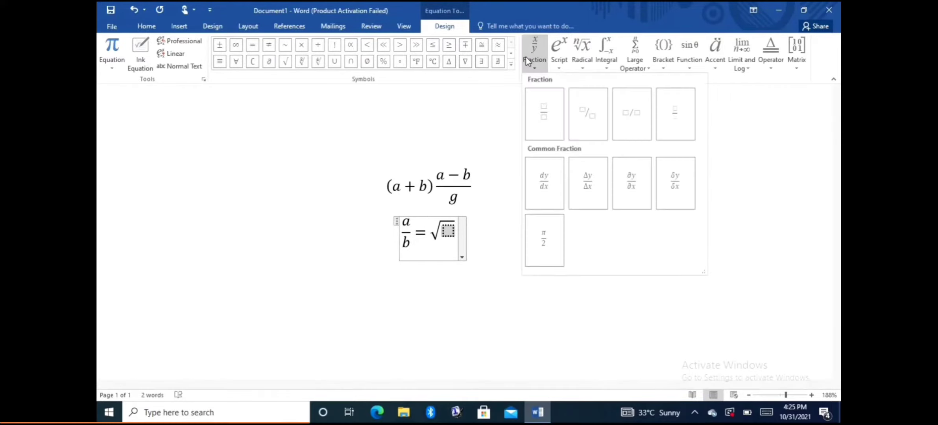
click(543, 105)
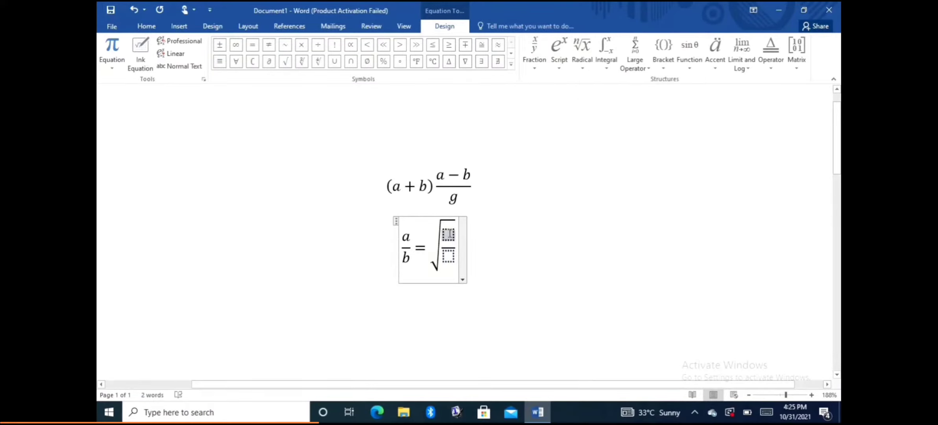
Step: Fill the numerator under the square root with a superscript term, a to the power 2
click(557, 51)
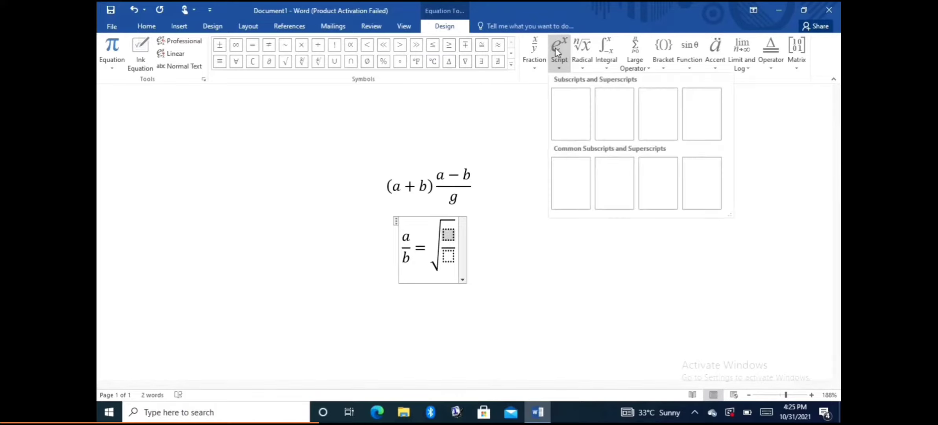
click(582, 115)
click(440, 237)
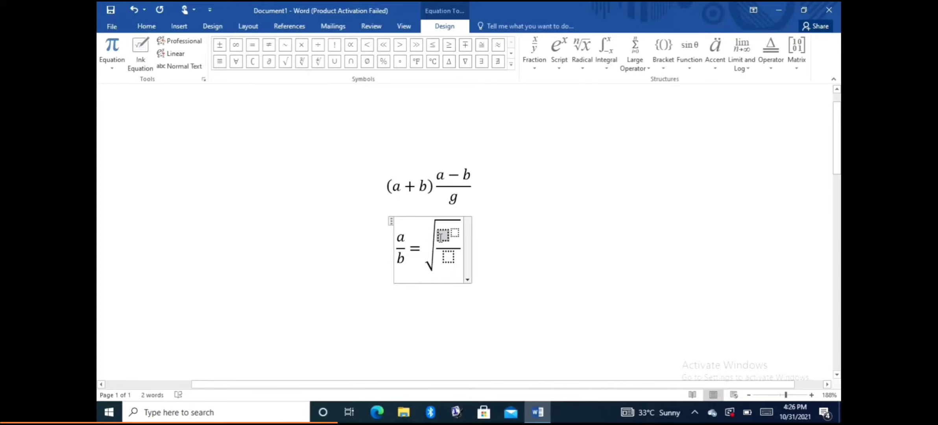
text(a)
key(Right)
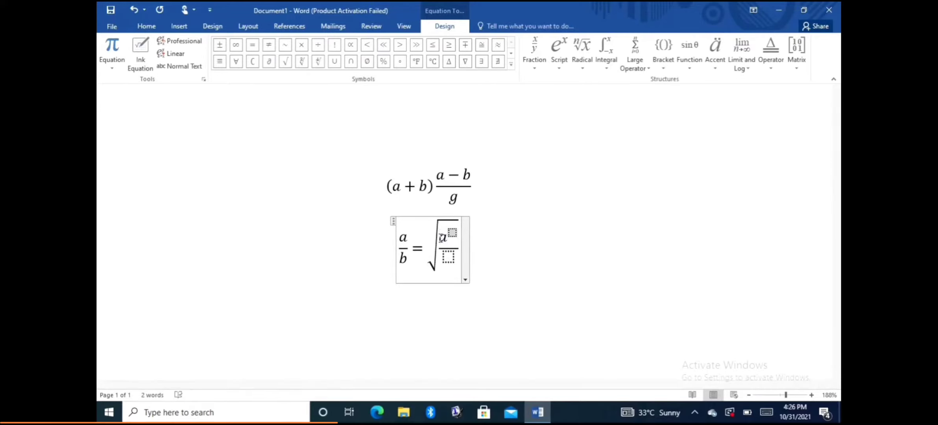
text(2)
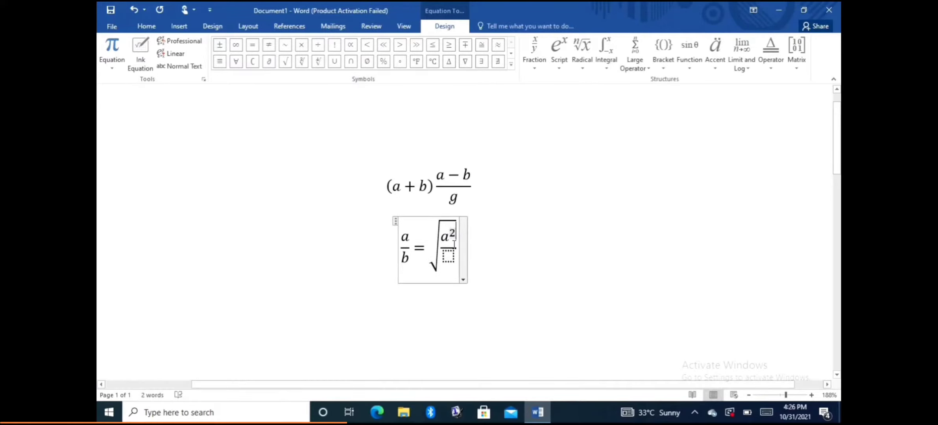
Step: Extend the numerator under the square root with a plus sign and a subscript term, a with subscript 2
key(Right)
text(+)
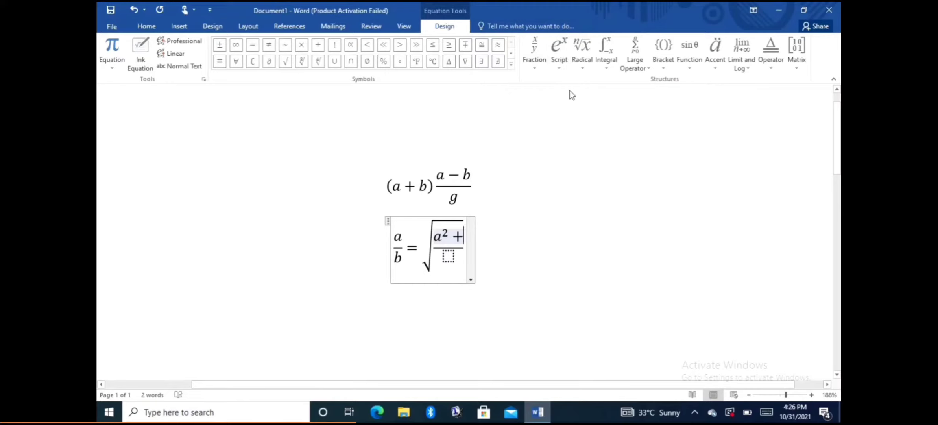
click(553, 53)
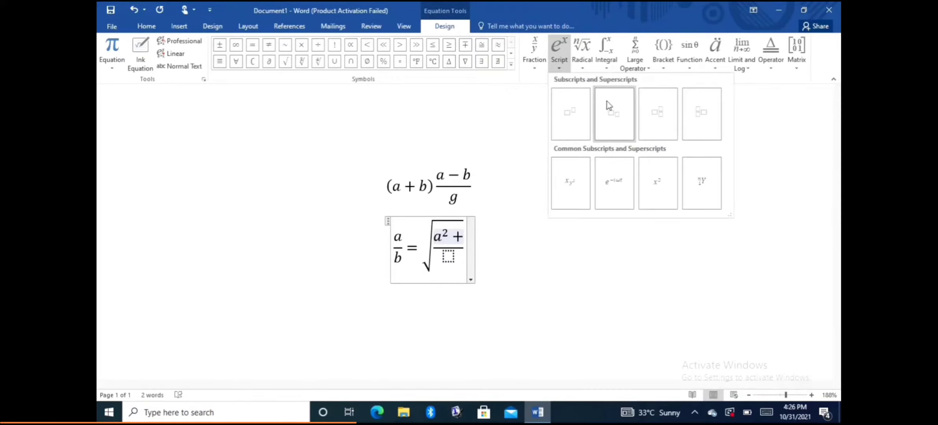
click(620, 121)
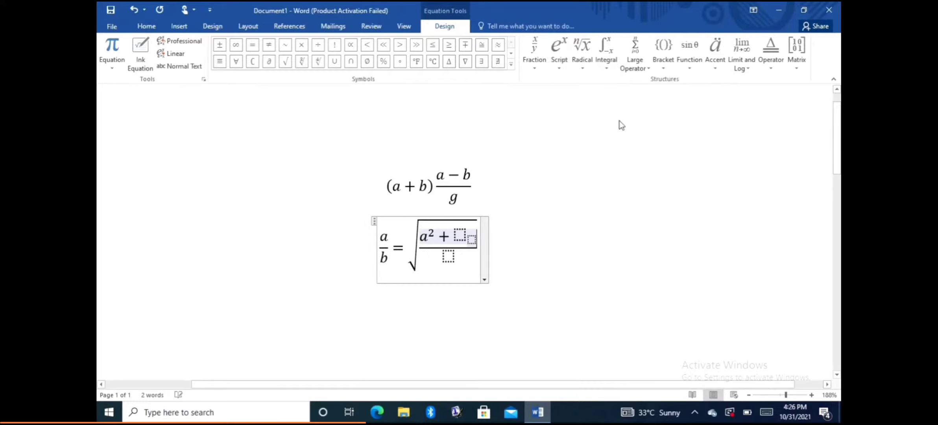
text(2)
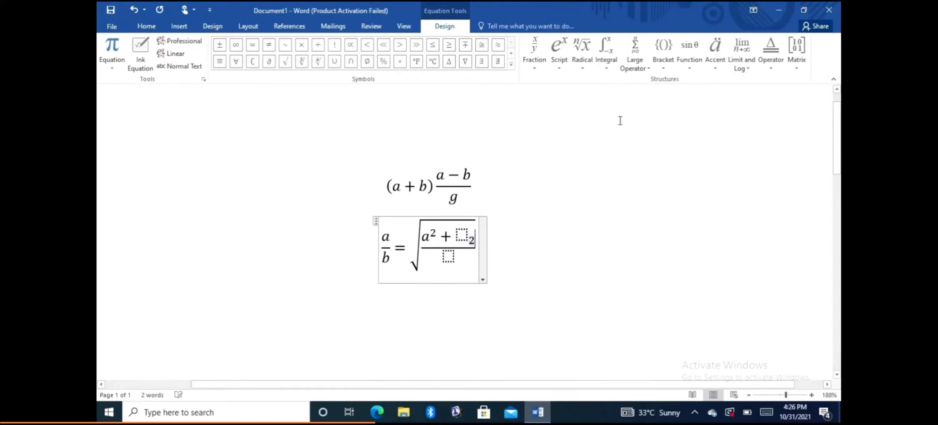
key(Left)
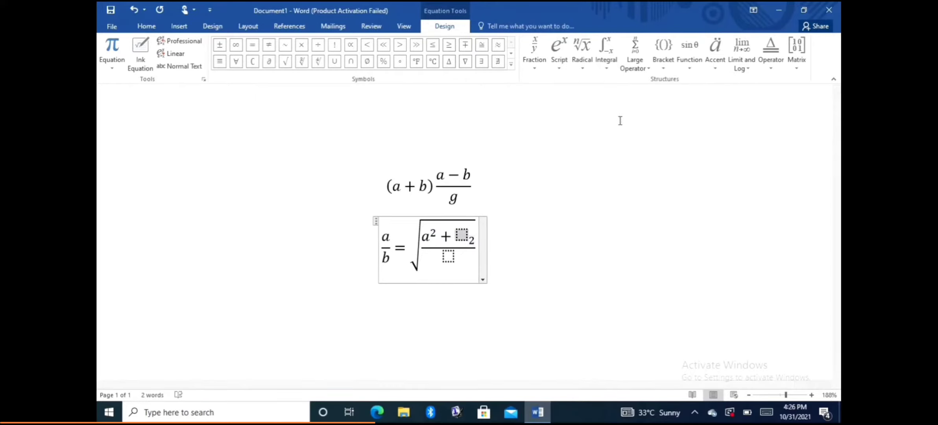
text(a)
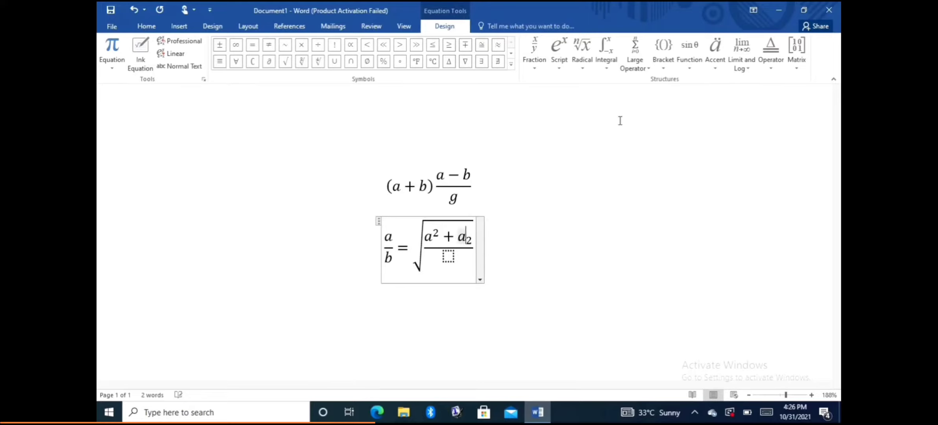
Step: Fill the denominator under the square root with a superscript term, b with exponent h4
click(449, 258)
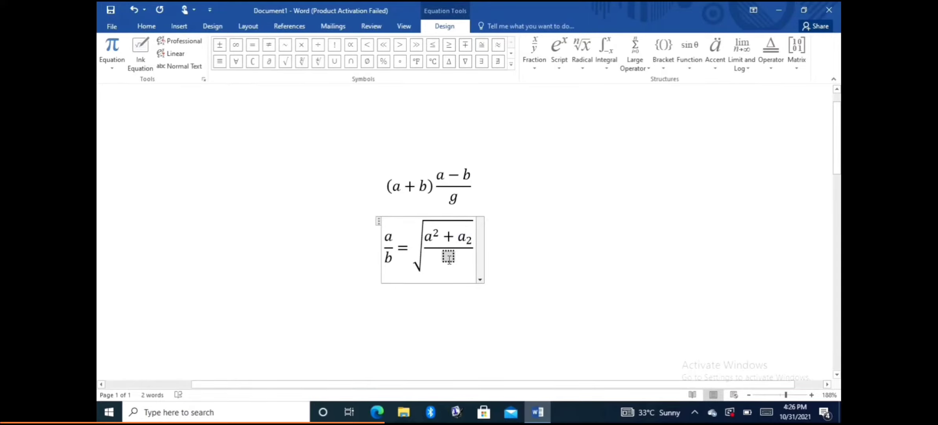
click(550, 47)
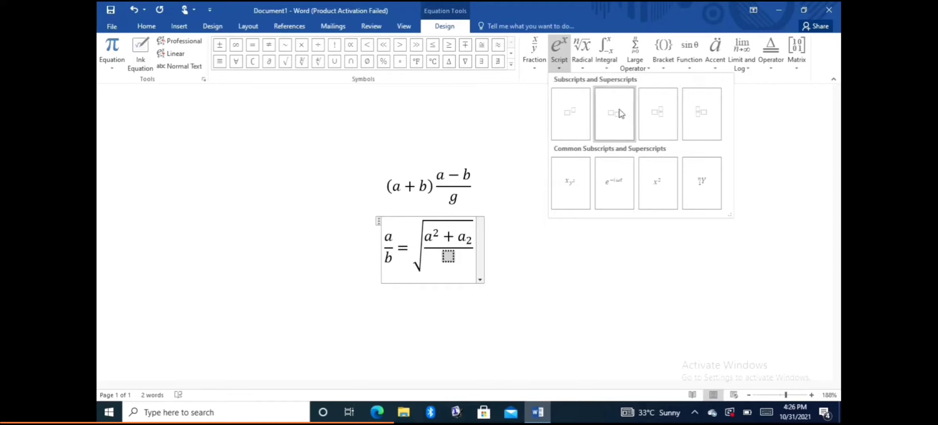
click(572, 107)
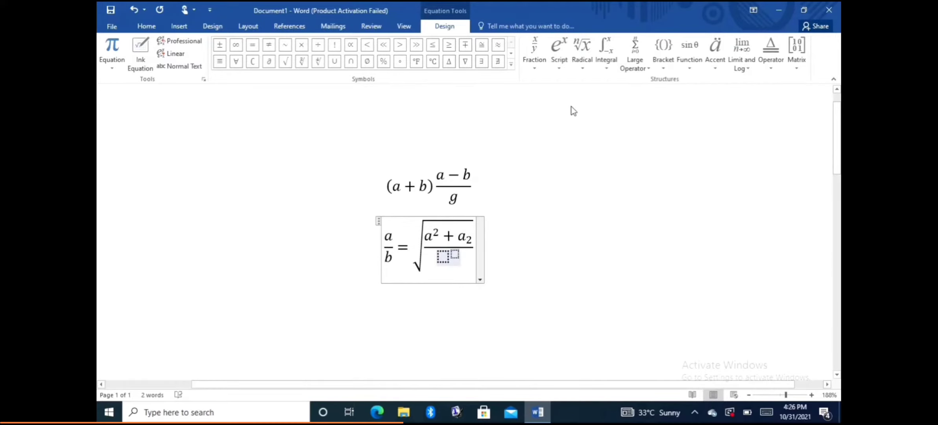
key(Right)
text(4)
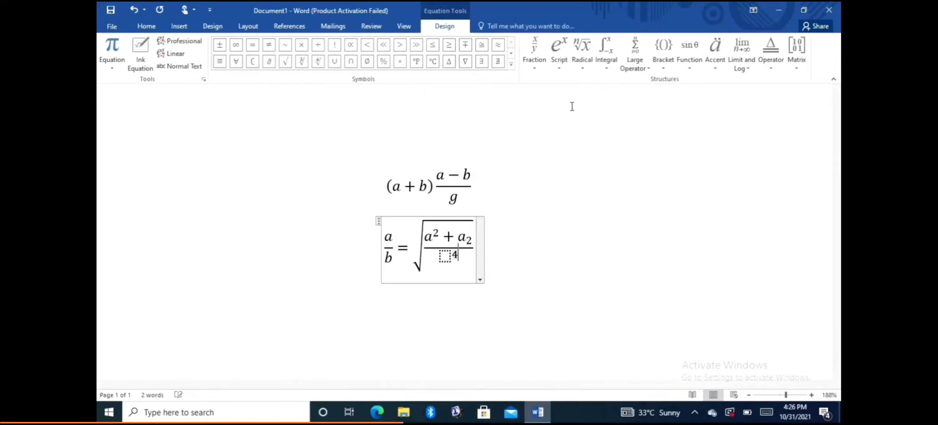
text(h)
key(Left)
text(b)
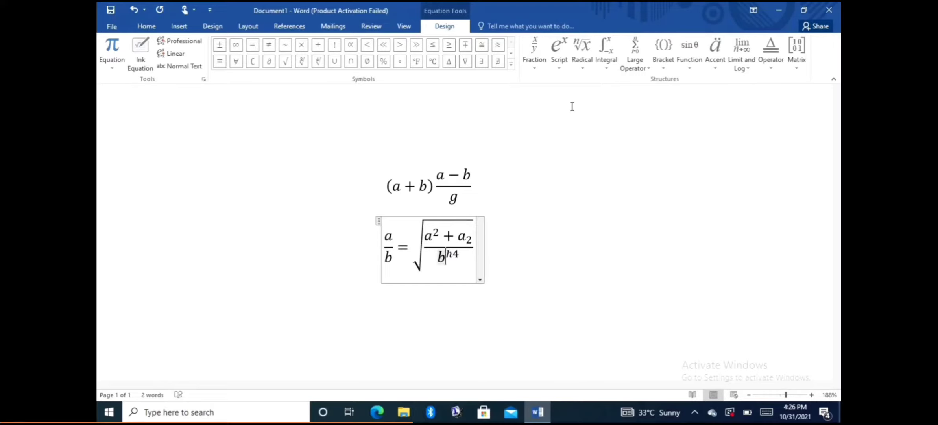
Step: Leave the finished square-root equation and start a new line below it
click(499, 239)
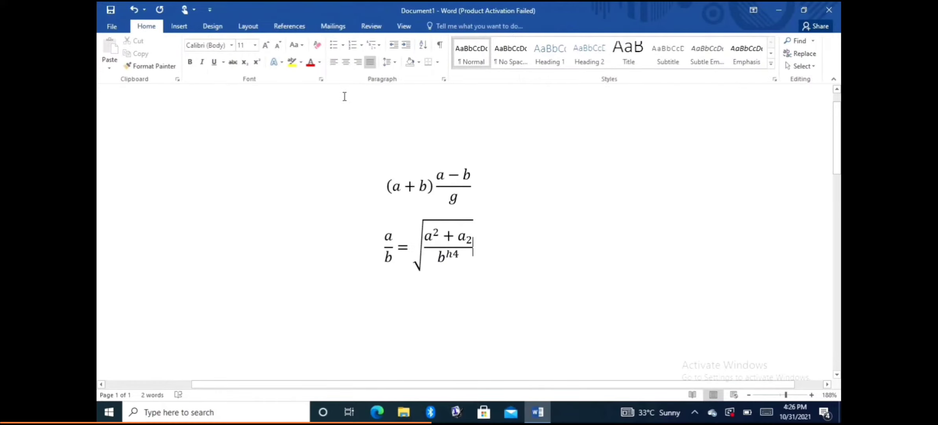
click(187, 30)
key(Return)
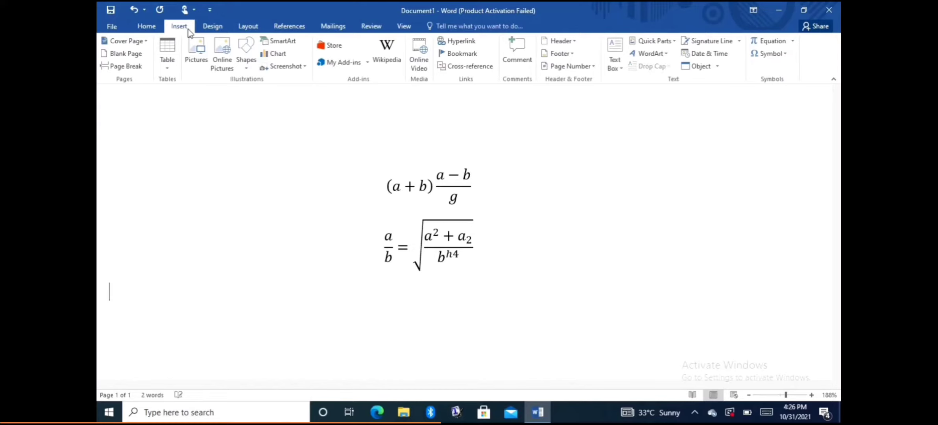
Step: Browse the full symbol collection down to its last characters and close it without inserting anything
click(214, 26)
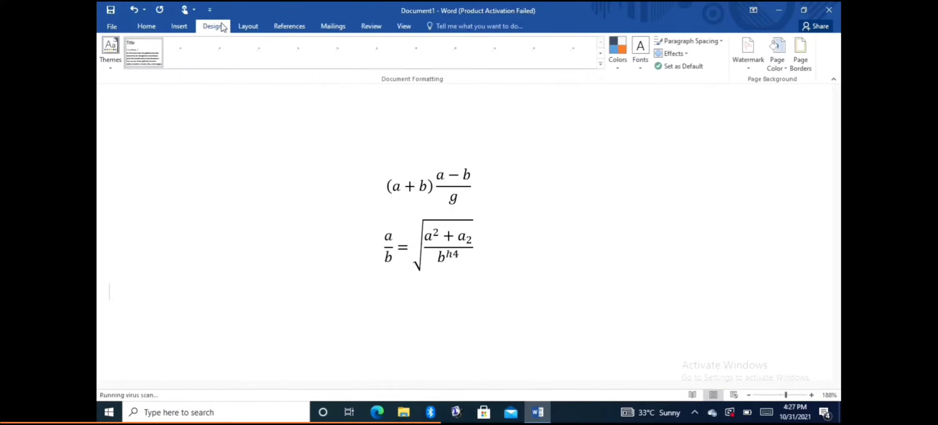
click(179, 26)
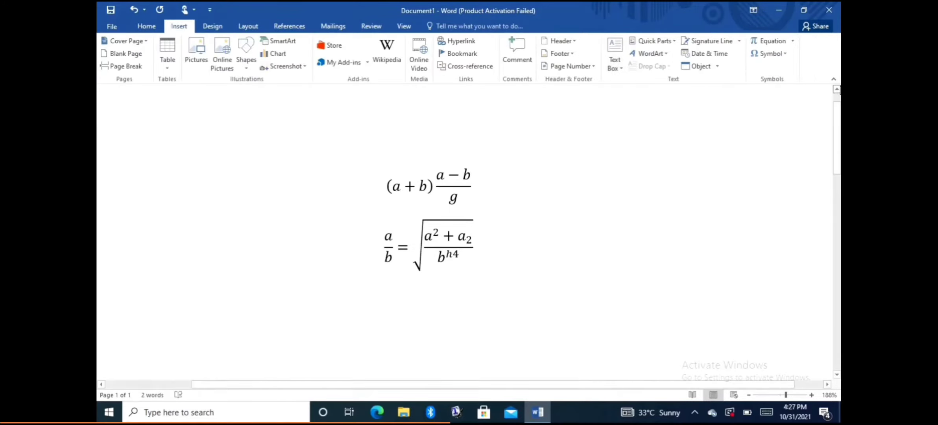
click(787, 53)
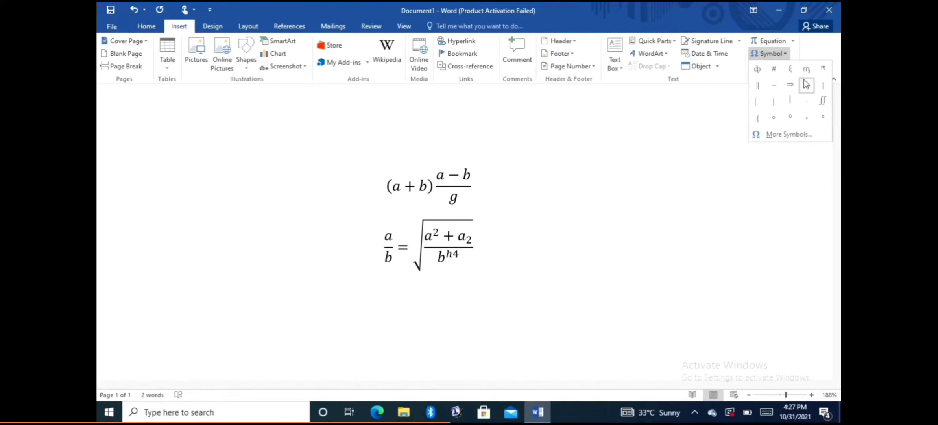
click(817, 133)
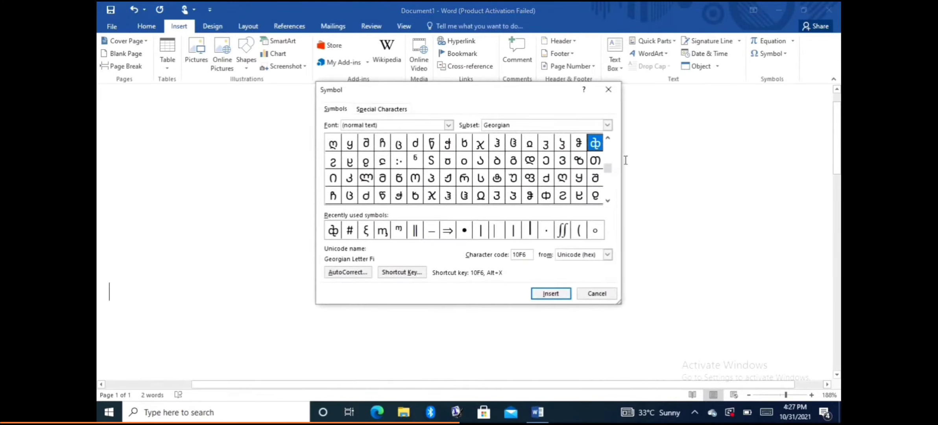
drag(608, 168, 610, 189)
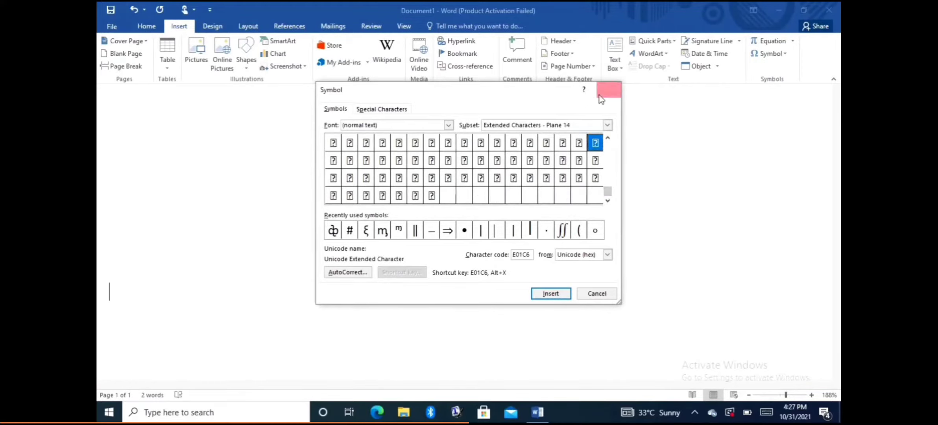
click(608, 89)
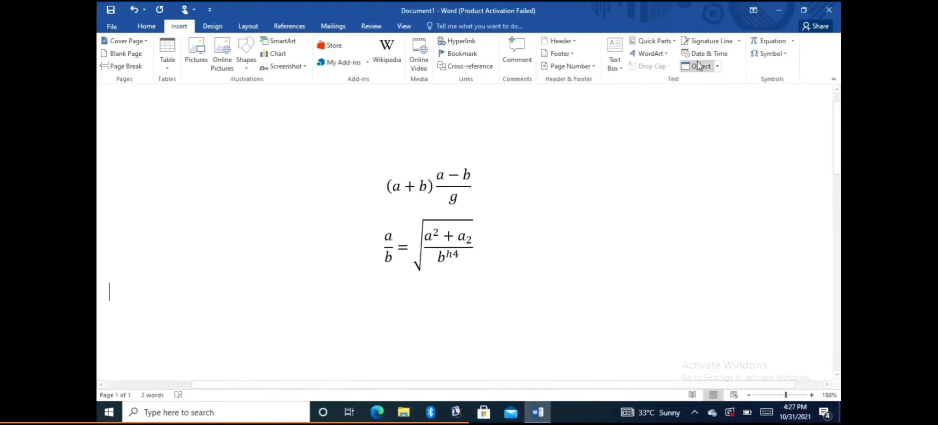
Step: Insert the built-in Fourier Series equation on the new line
click(793, 40)
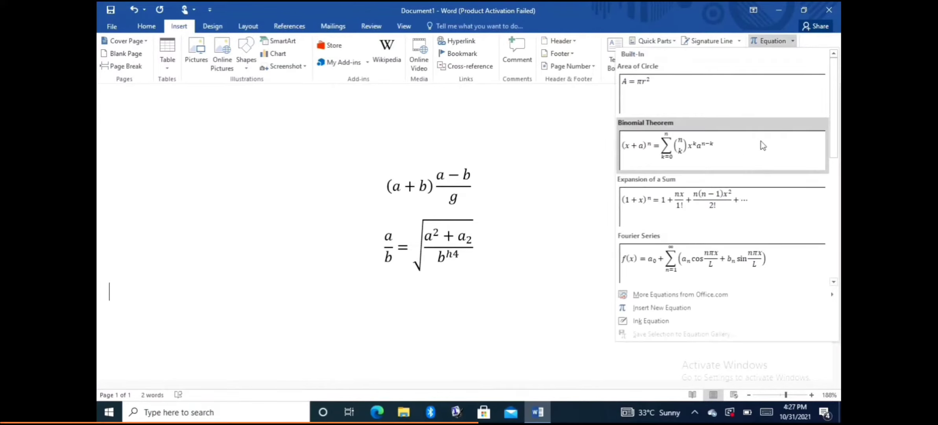
mouse_move(837, 123)
mouse_down()
mouse_move(838, 154)
mouse_move(837, 121)
mouse_up()
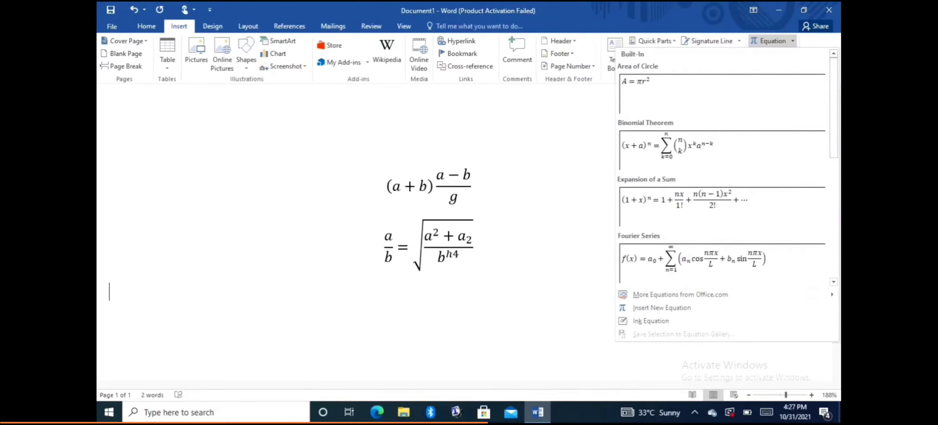
click(712, 266)
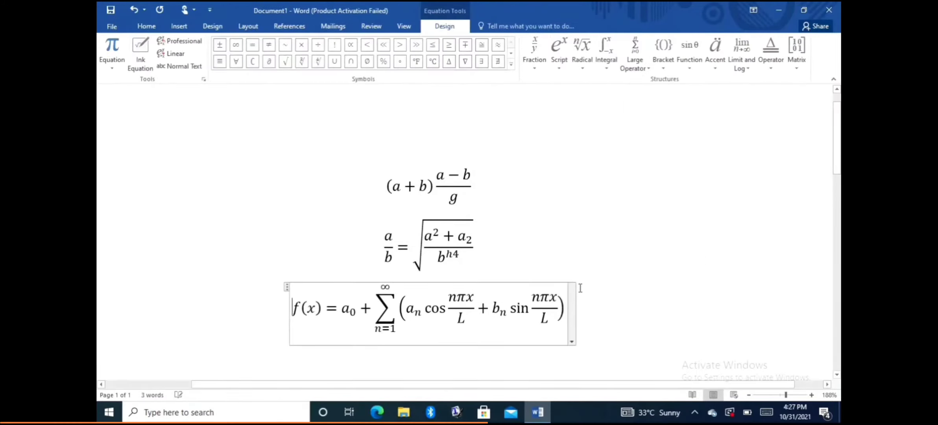
Step: Leave the Fourier Series equation and insert a new blank equation on the line below it
drag(838, 144, 838, 172)
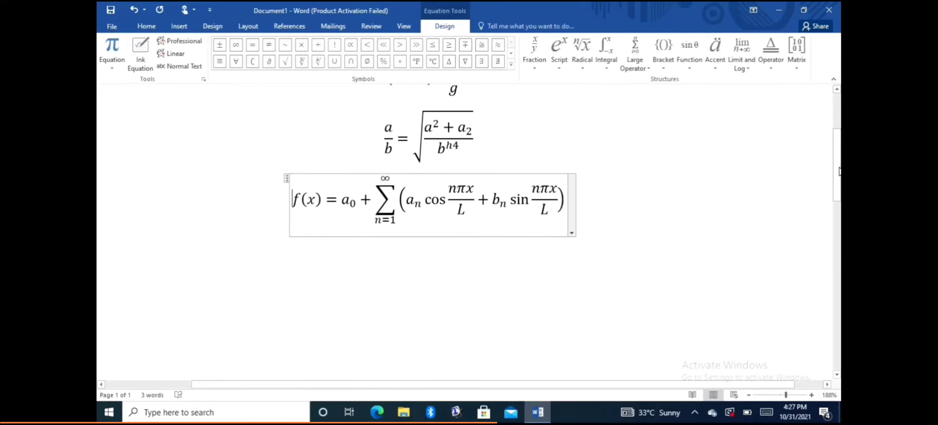
click(586, 207)
key(Return)
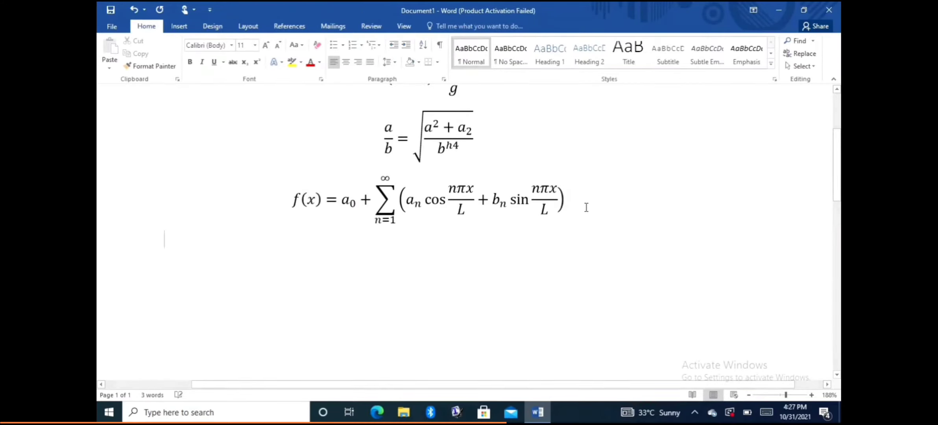
click(179, 26)
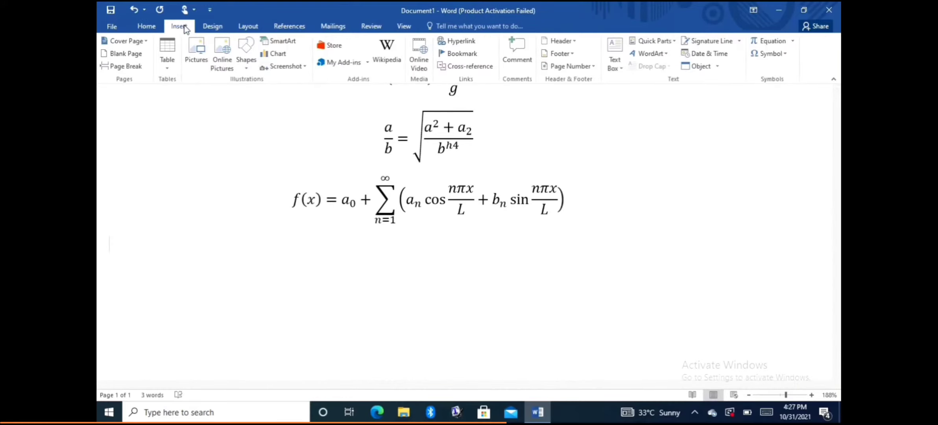
click(762, 42)
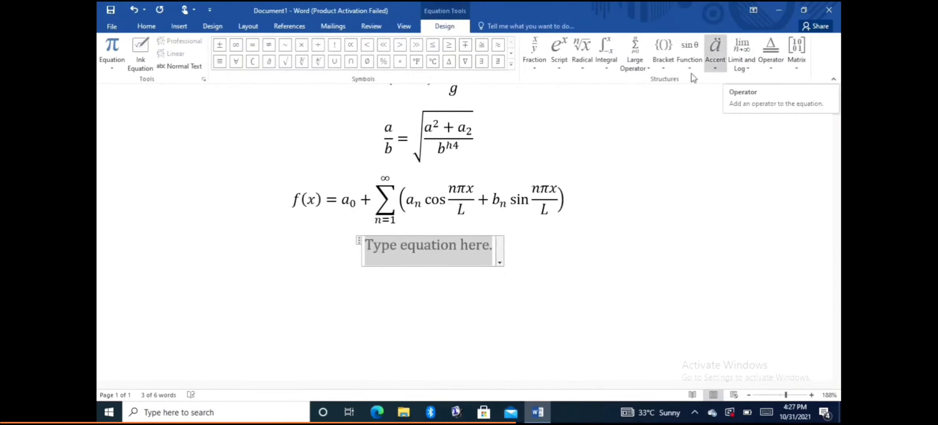
Step: Begin the blank equation with f(x) =, using the parentheses bracket structure around x
text(f)
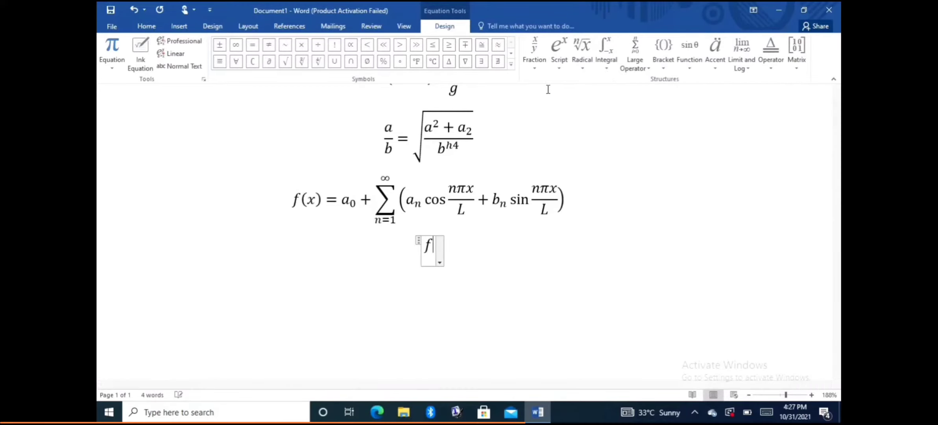
click(663, 45)
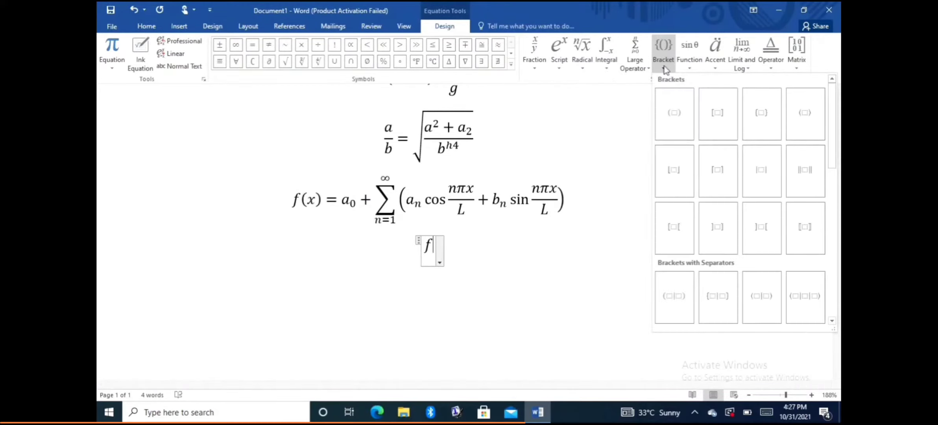
click(673, 112)
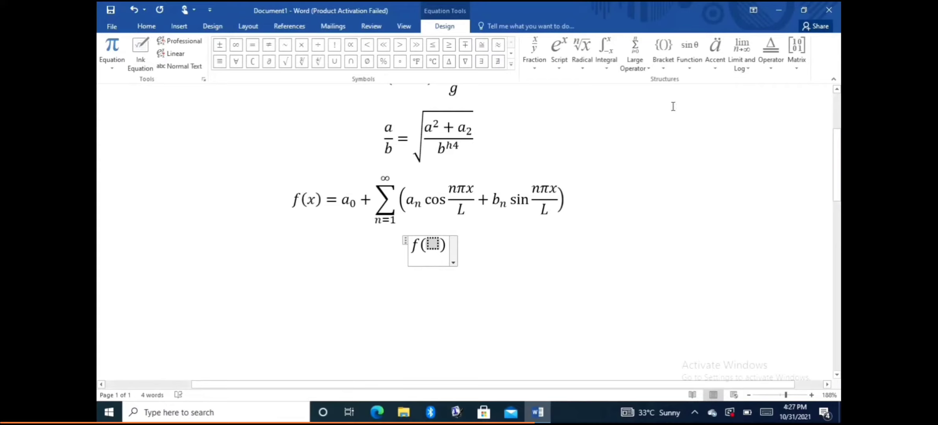
text(x)
key(Right)
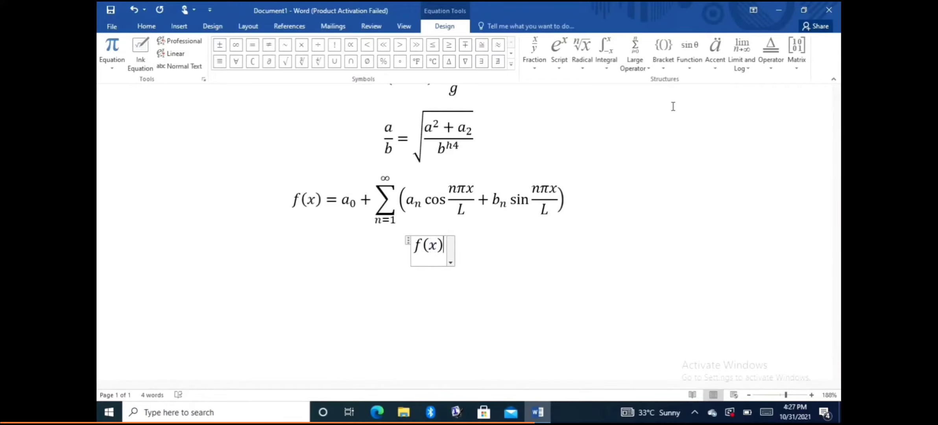
text(=)
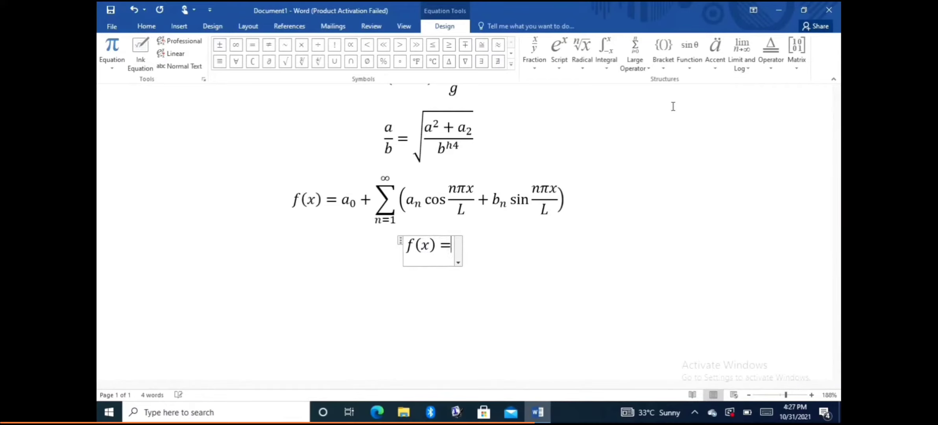
Step: Add a subscript structure after the equals sign, fill it as a with subscript 0, and follow it with a plus sign
click(559, 55)
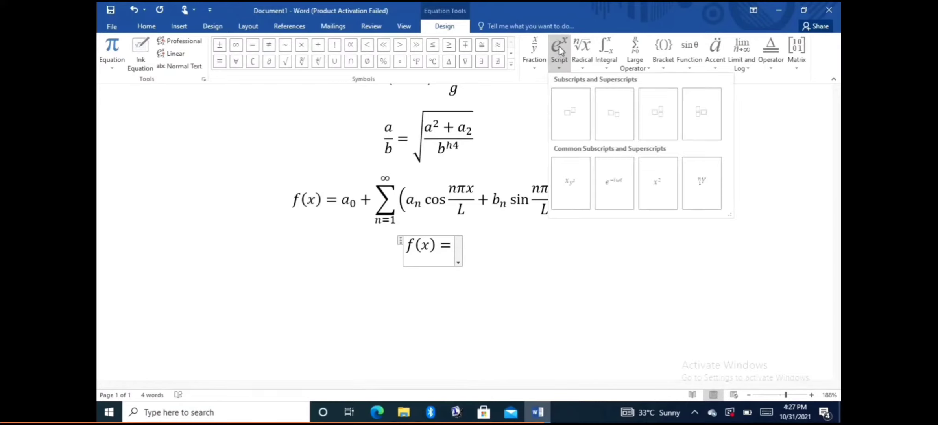
click(599, 112)
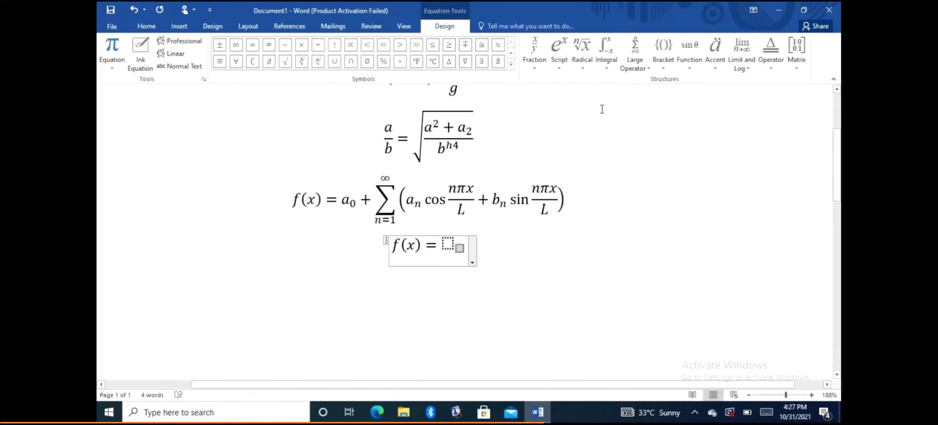
text(0)
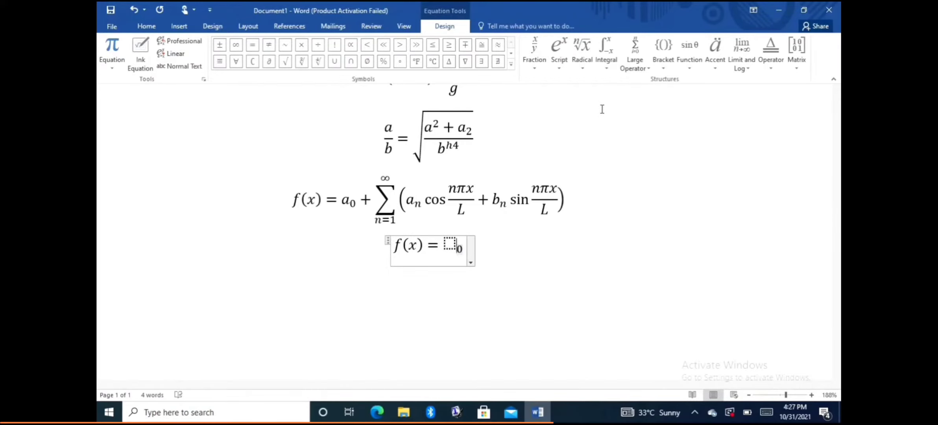
key(Left)
key(Left)
text(a)
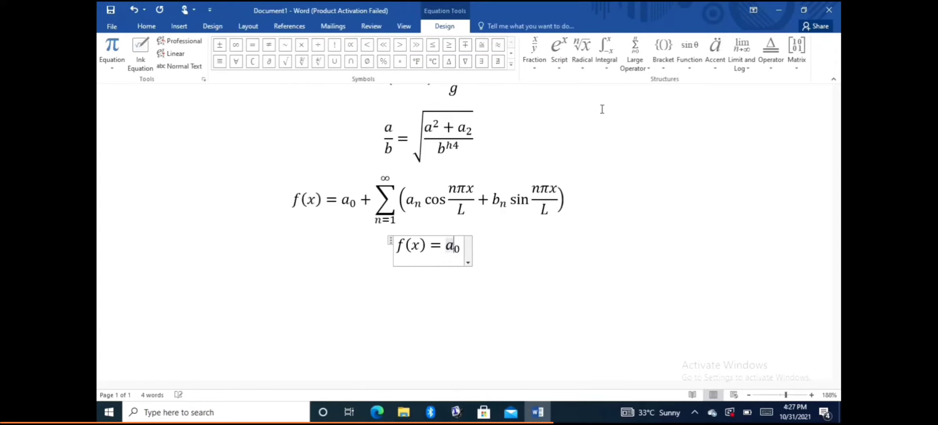
key(Right)
text(+)
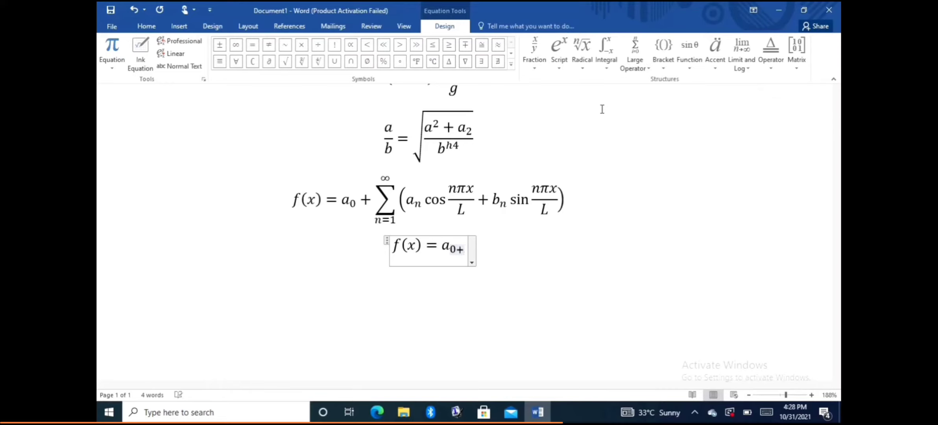
key(BackSpace)
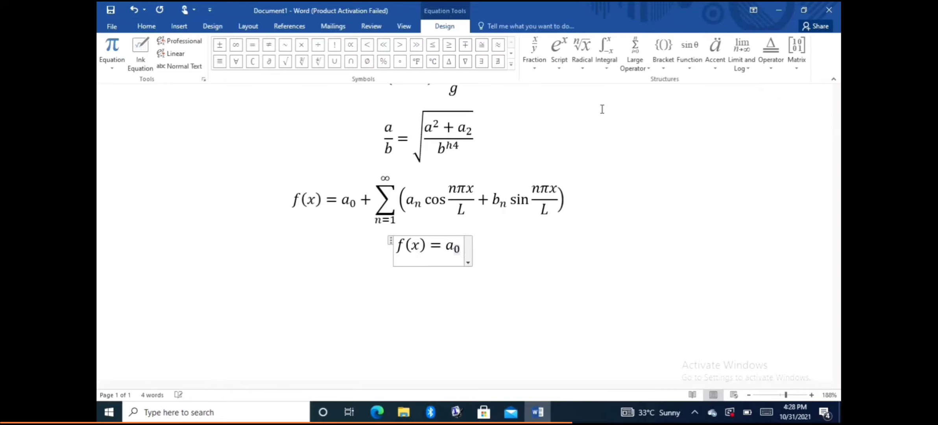
key(Right)
text(+)
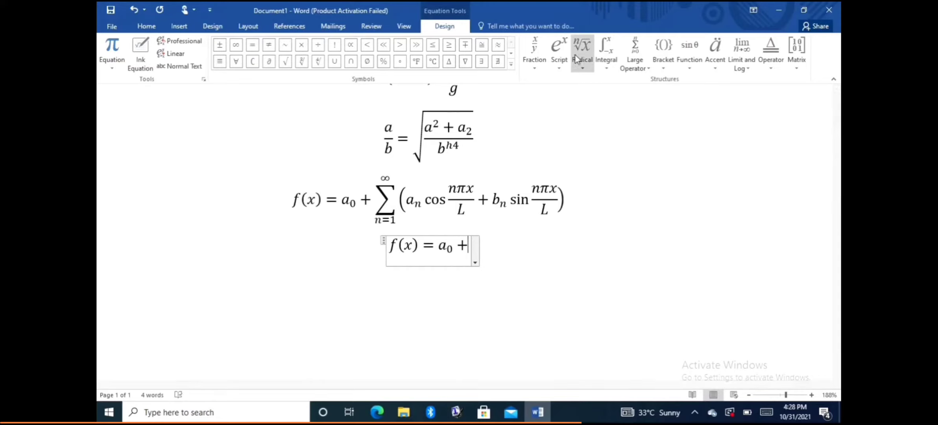
Step: Insert a summation with limits above and below the sigma after the plus sign
click(646, 47)
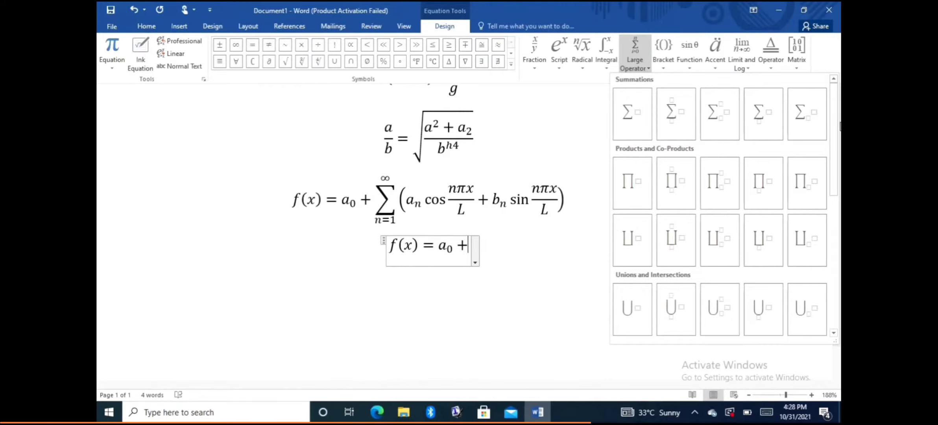
scroll(676, 118, down, 2)
scroll(834, 188, down, 3)
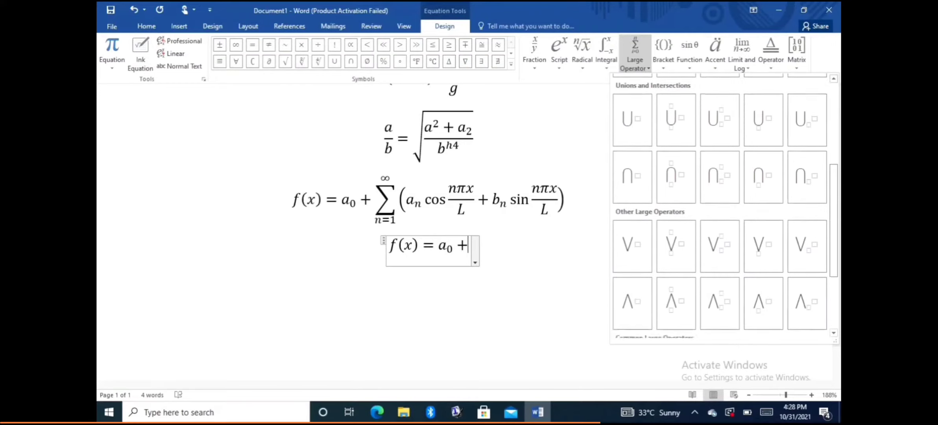
drag(834, 189, 837, 99)
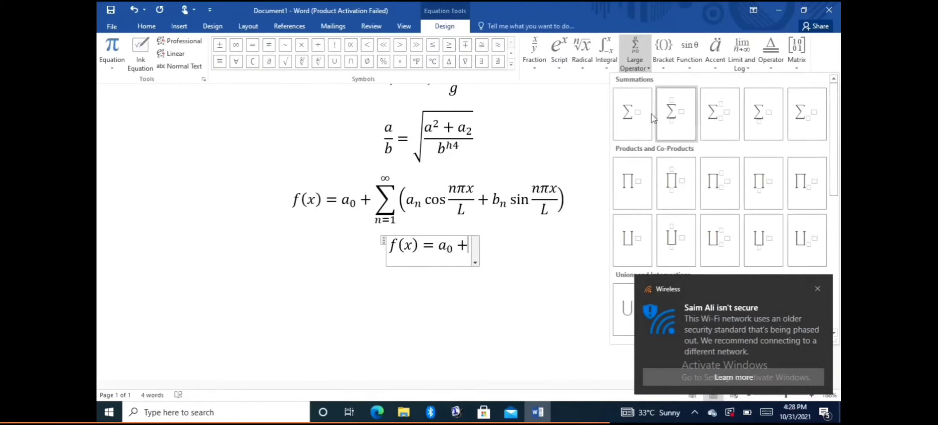
click(676, 113)
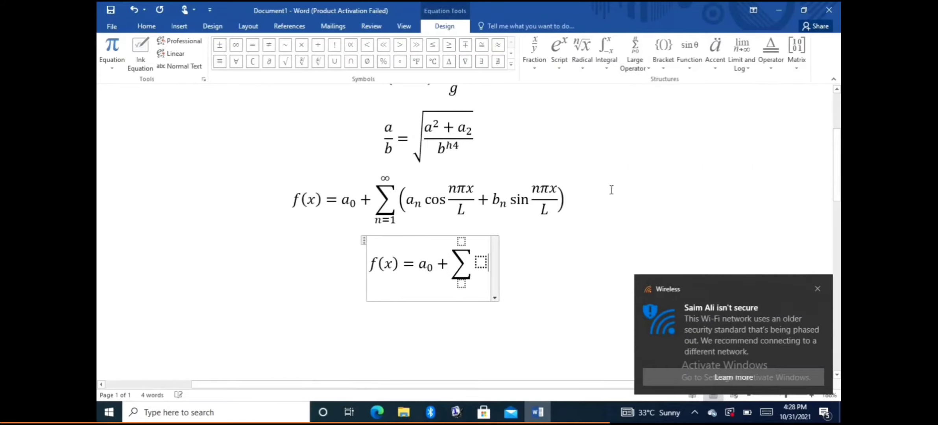
Step: Set the summation's lower limit to n=1 and its upper limit to the infinity symbol
click(461, 284)
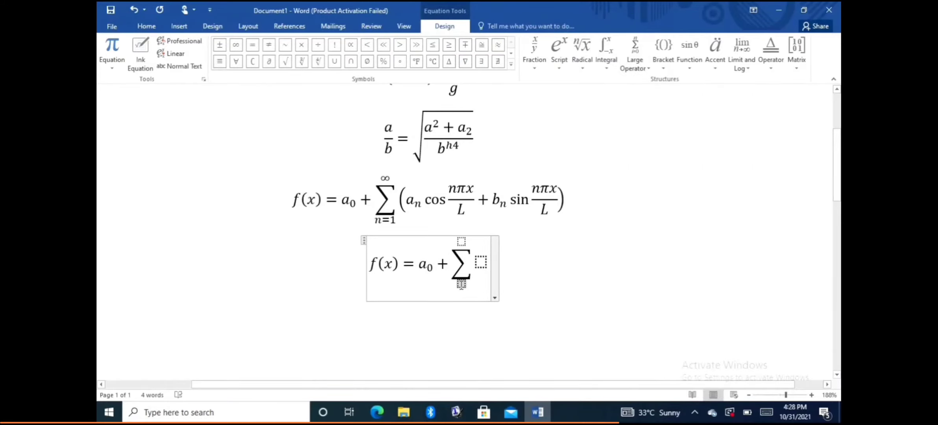
text(n=1)
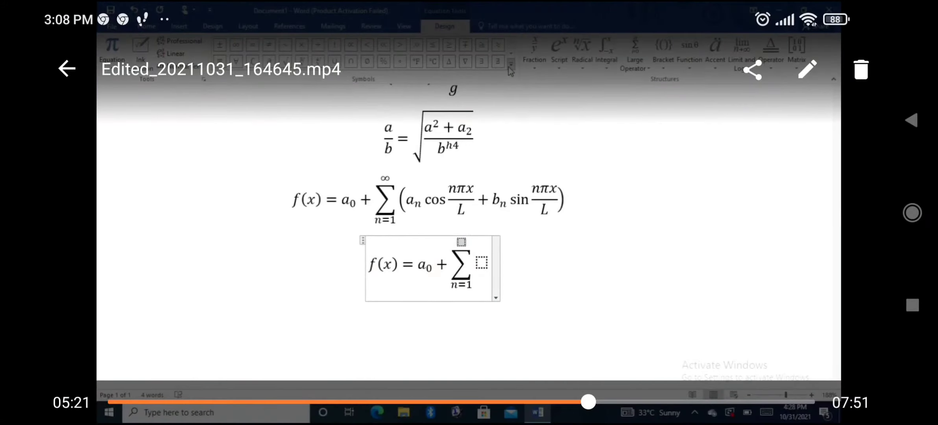
click(510, 65)
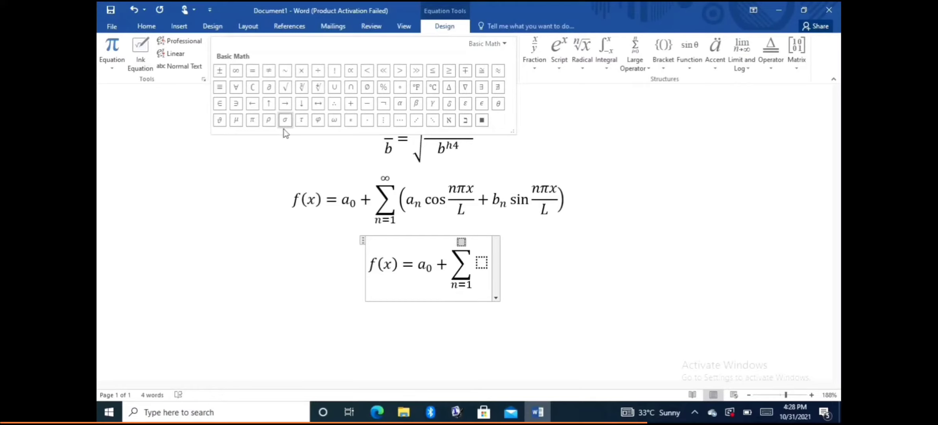
click(236, 70)
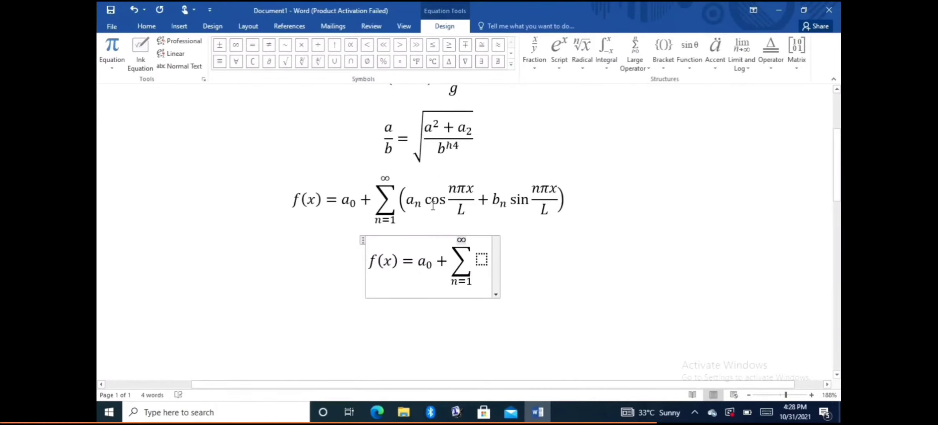
Step: Insert parentheses as the summation's operand and place an empty subscript structure inside them
click(482, 259)
click(673, 43)
click(674, 118)
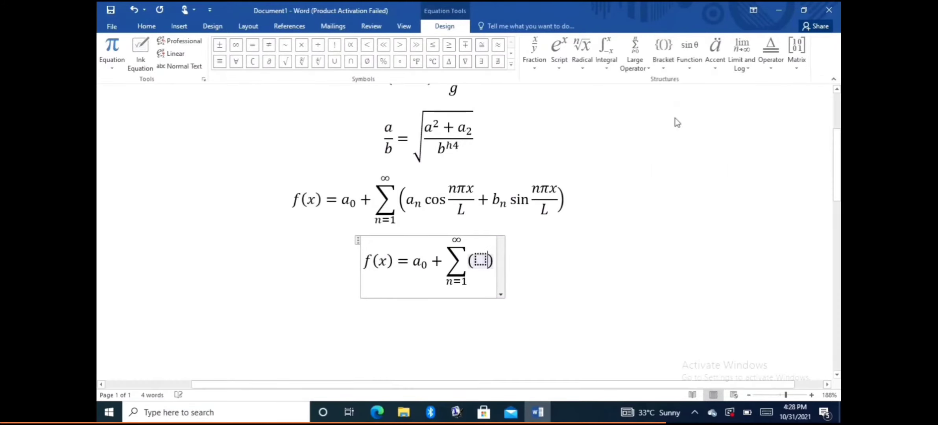
click(556, 52)
click(609, 133)
click(607, 126)
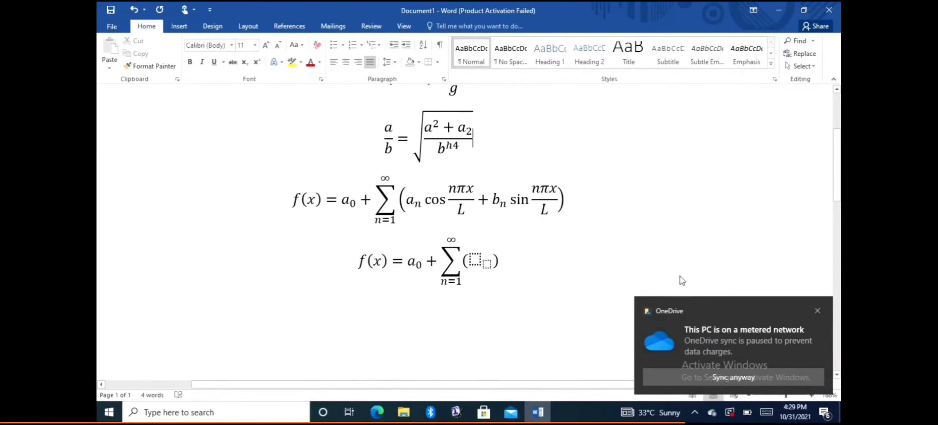
click(819, 308)
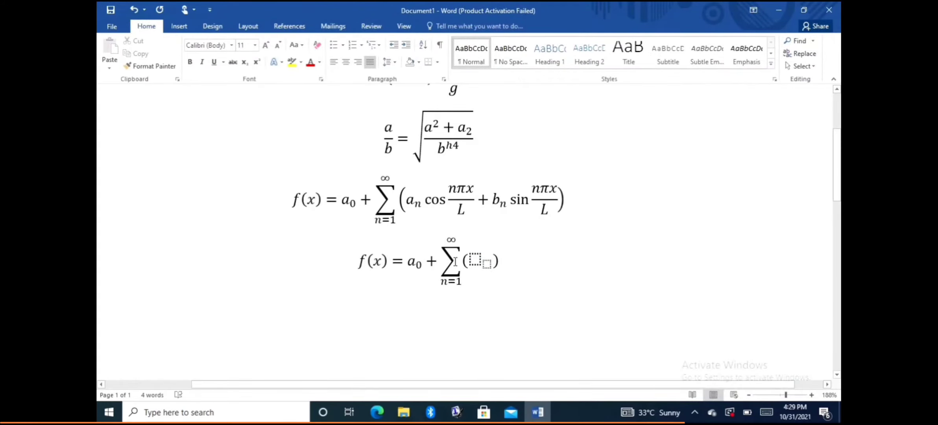
Step: Fill the subscript structure in the parentheses as a with subscript n and write cos after it
click(475, 258)
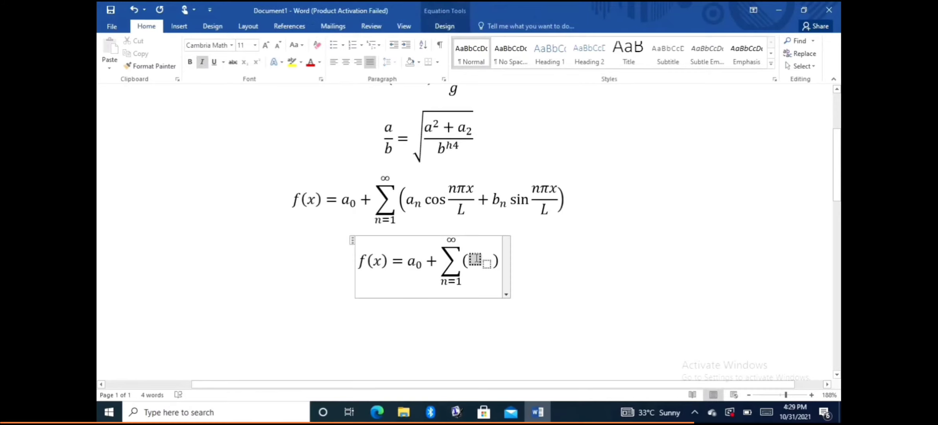
text(a)
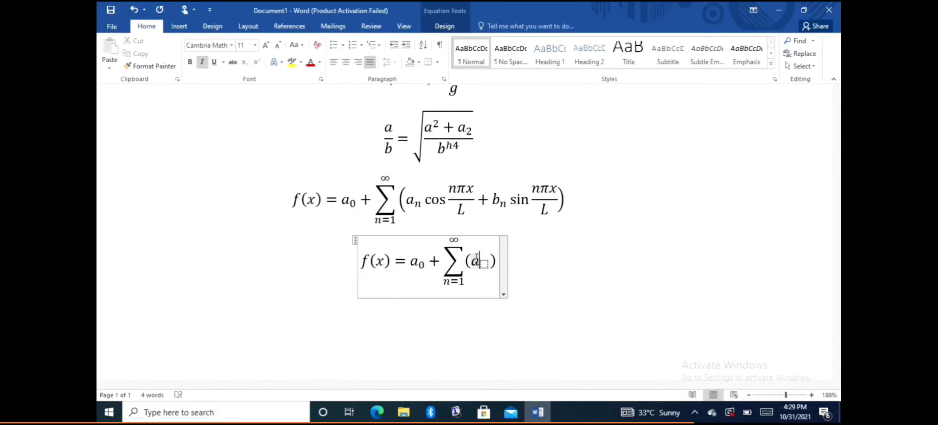
key(Right)
text(n)
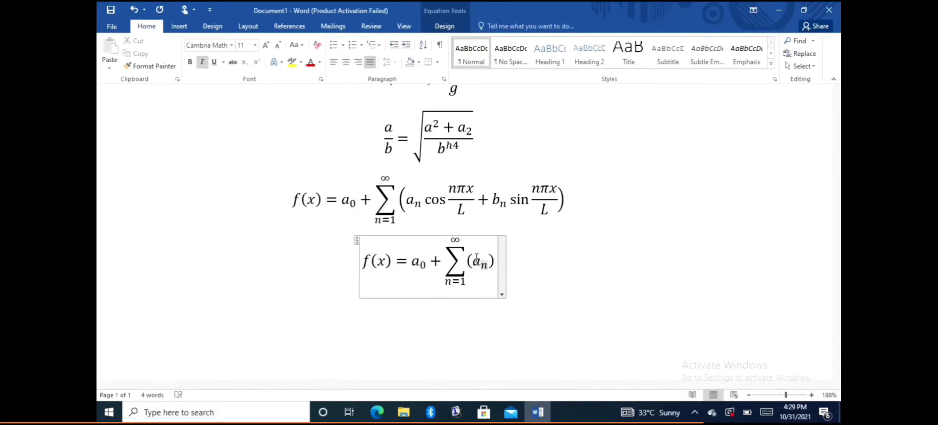
key(Right)
text(c)
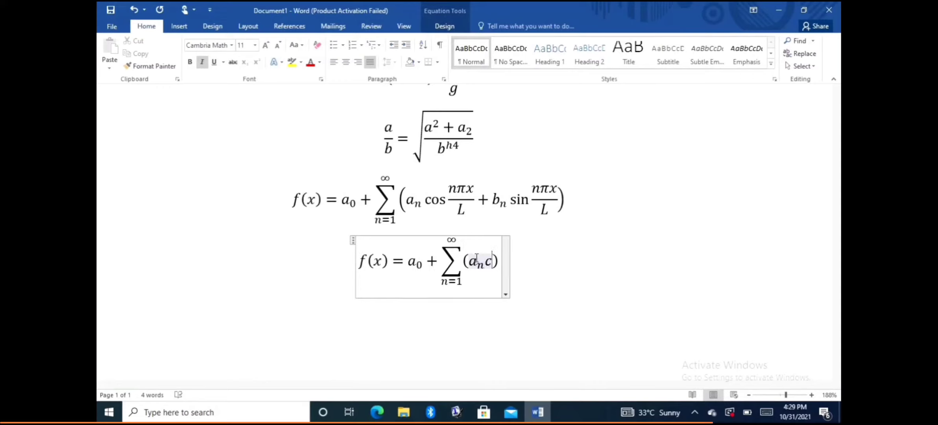
text(os)
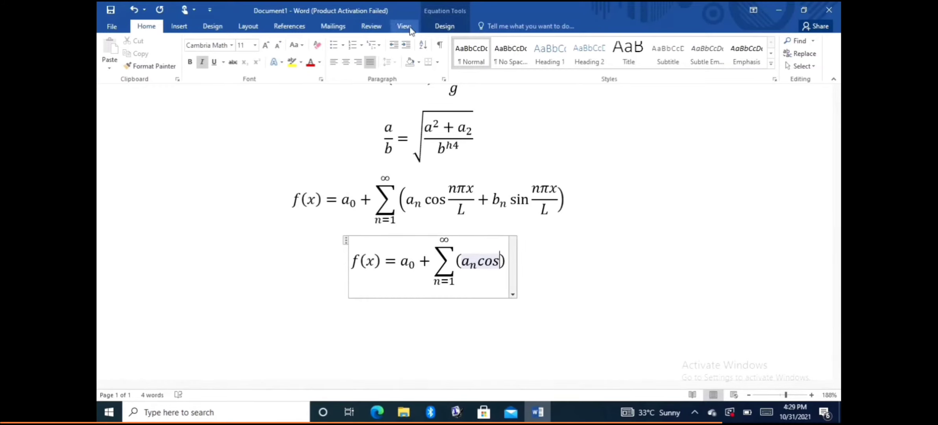
Step: Insert a stacked fraction after cos inside the parentheses, with nπx as the numerator and L as the denominator
click(438, 26)
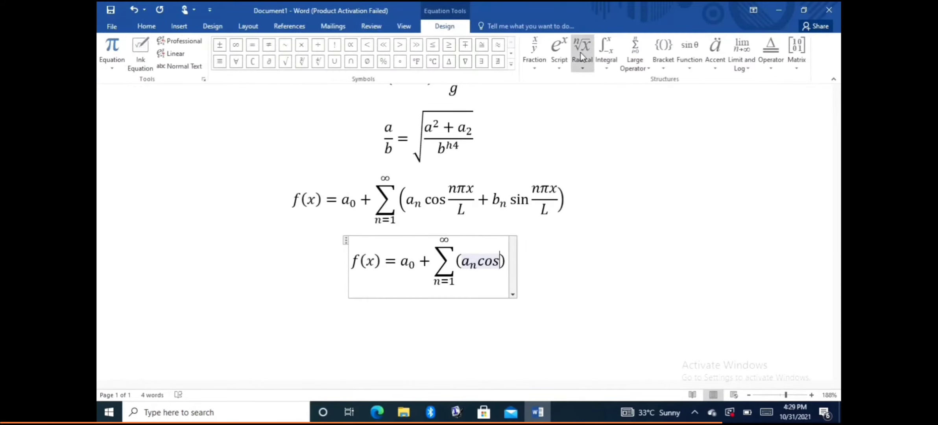
click(534, 51)
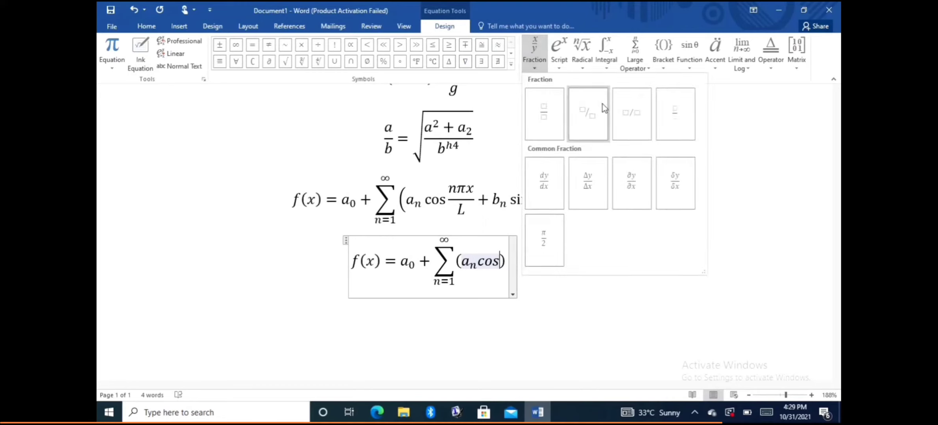
click(545, 112)
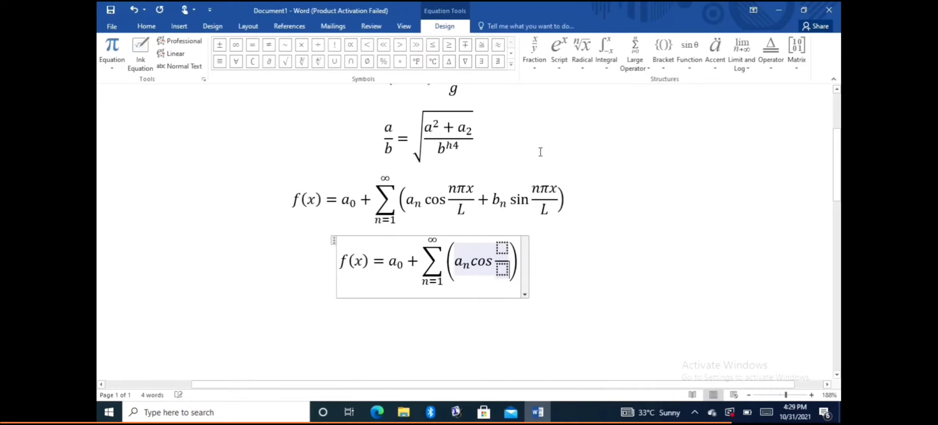
click(502, 248)
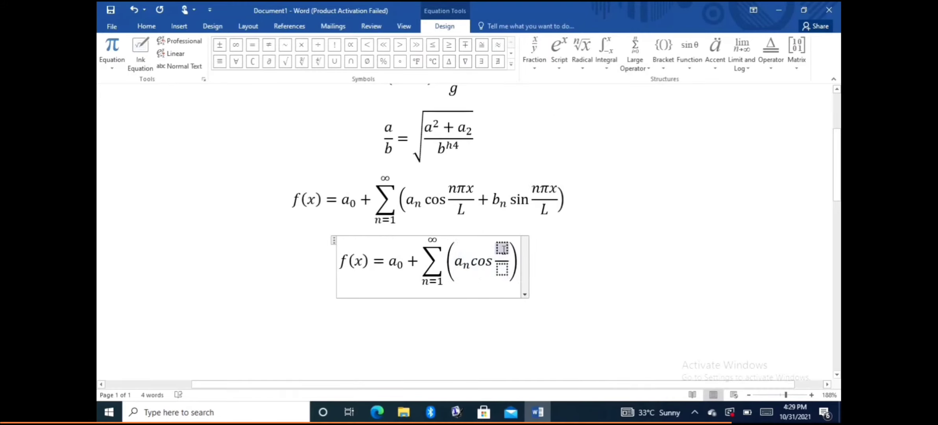
text(n)
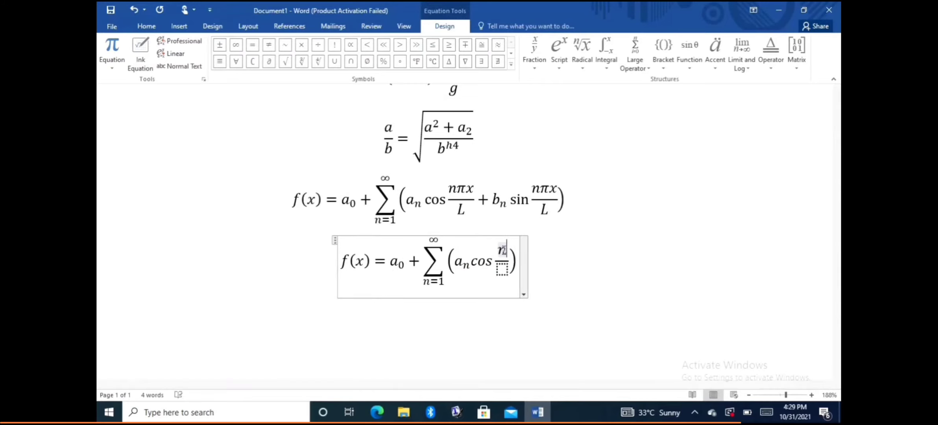
click(510, 64)
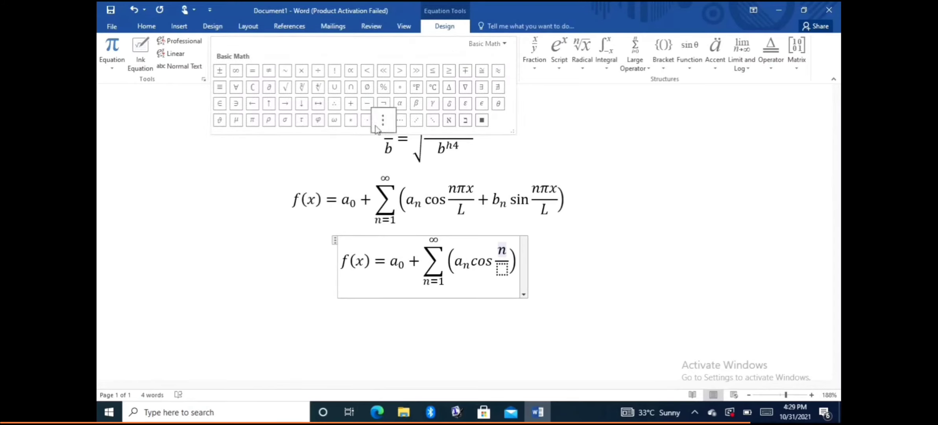
click(252, 119)
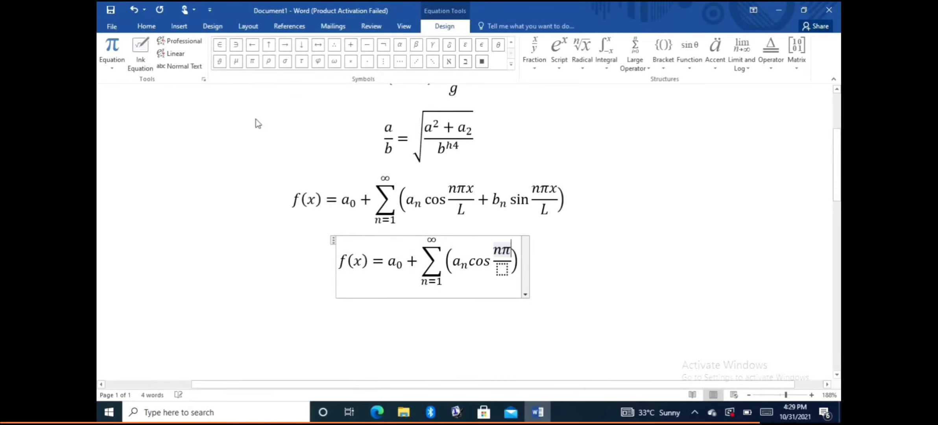
text(x)
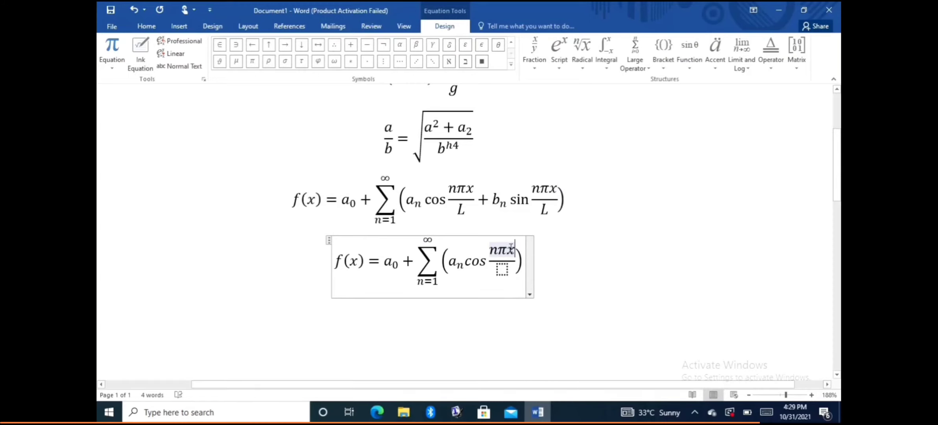
click(502, 269)
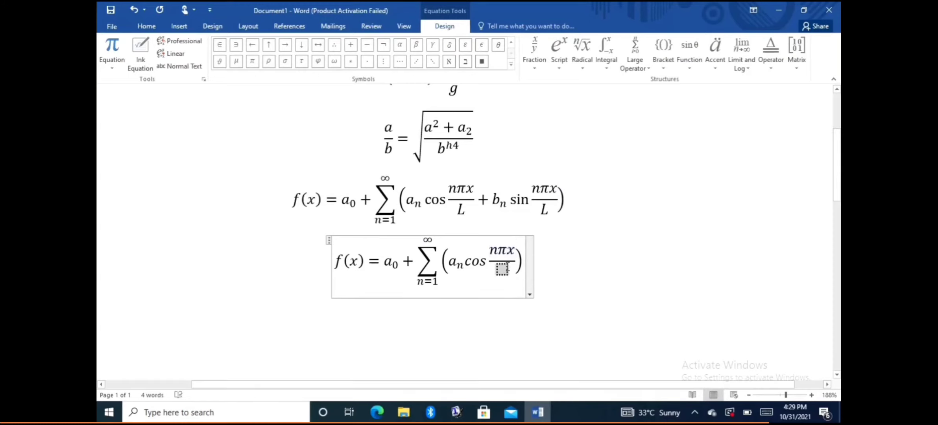
text(L)
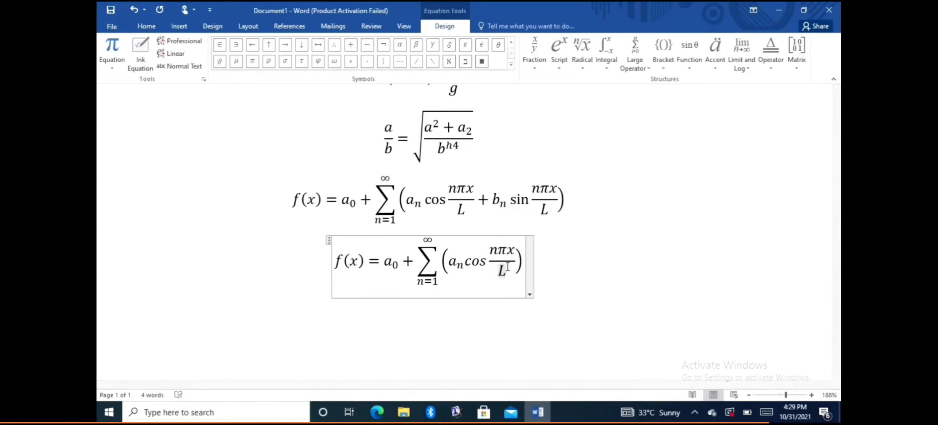
Step: Add a plus sign after the cosine fraction, followed by a subscript structure filled as b with subscript n
key(Right)
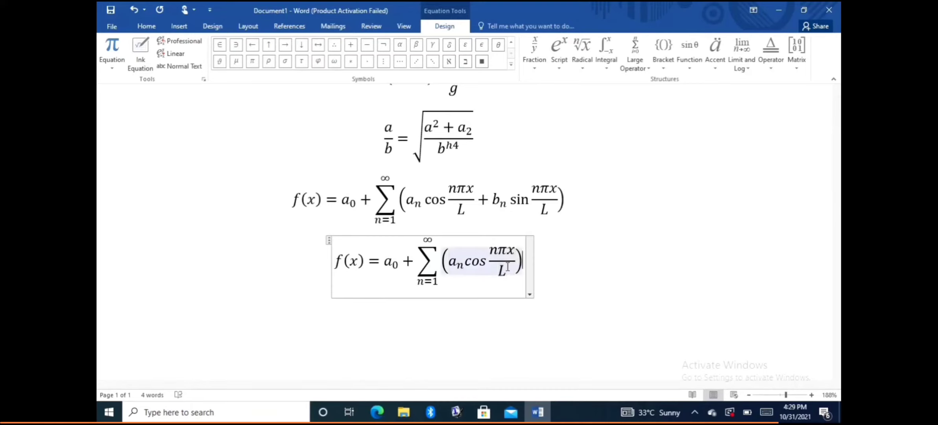
text(+)
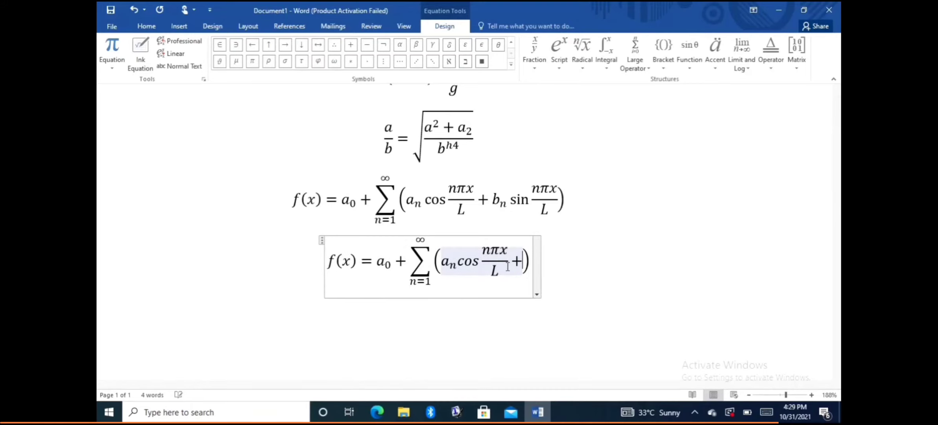
click(561, 46)
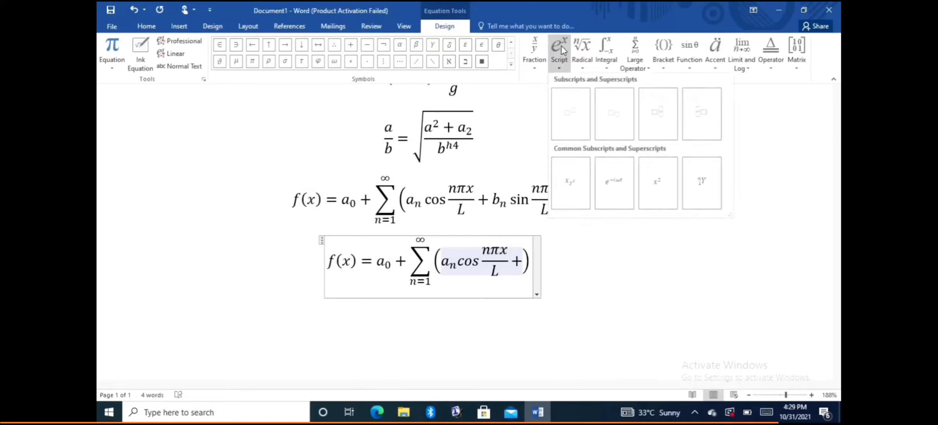
click(629, 114)
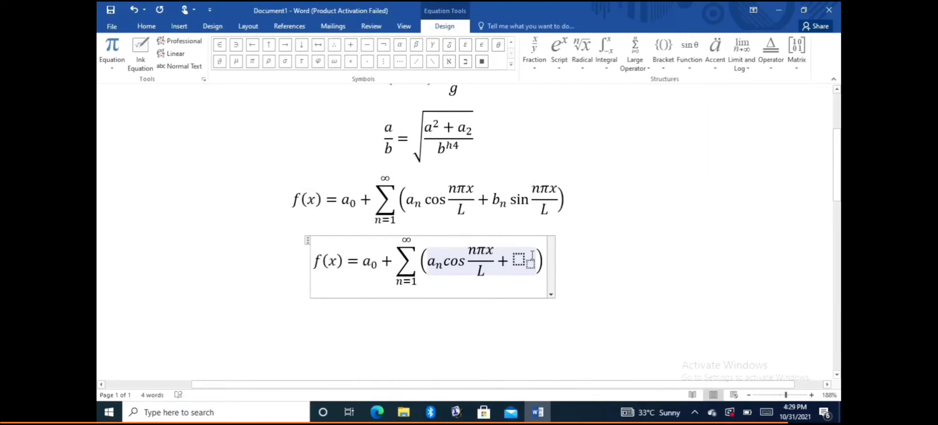
click(519, 259)
text(B)
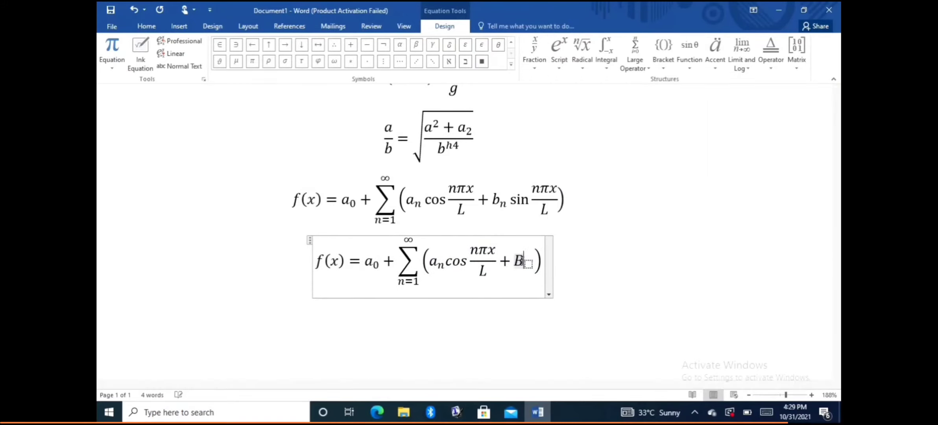
click(524, 261)
key(BackSpace)
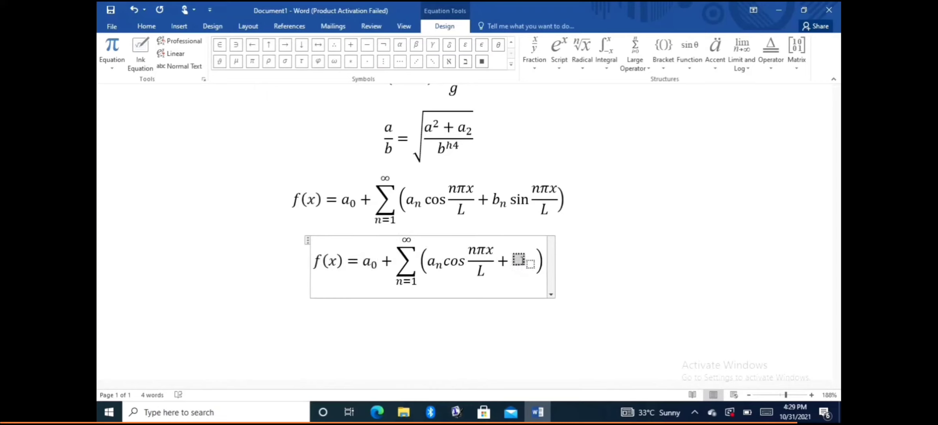
text(b_)
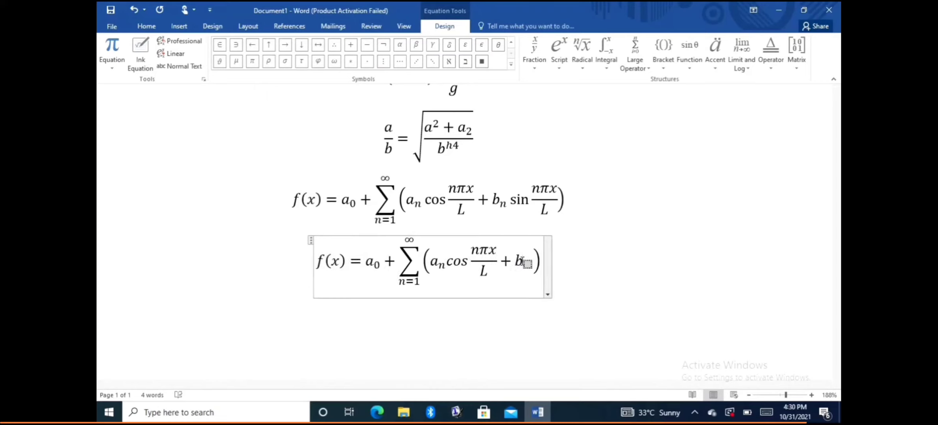
text(n)
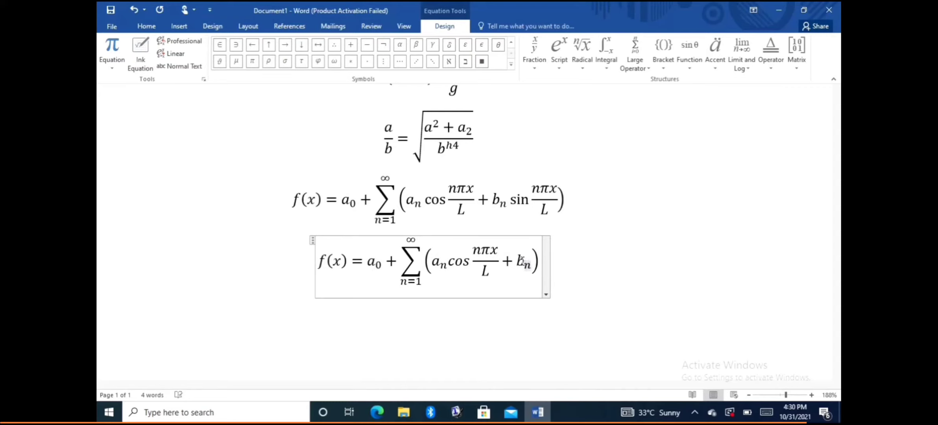
Step: Insert the sin function after the b term and place an empty stacked fraction as its argument
key(Right)
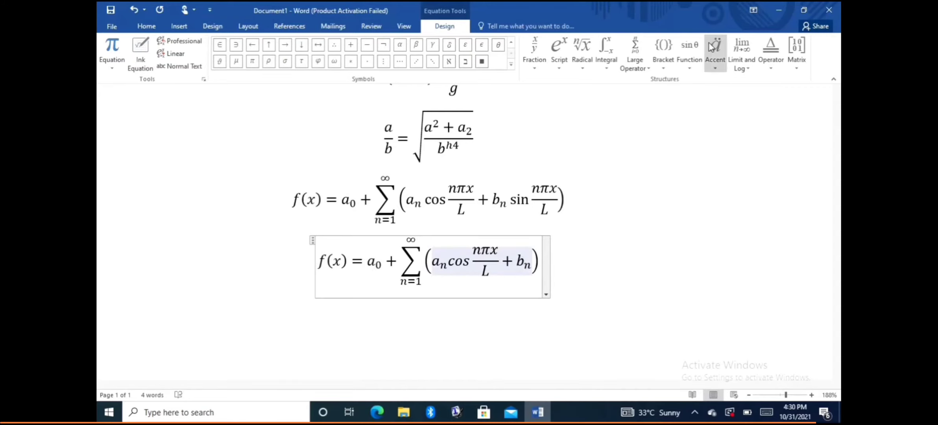
click(690, 44)
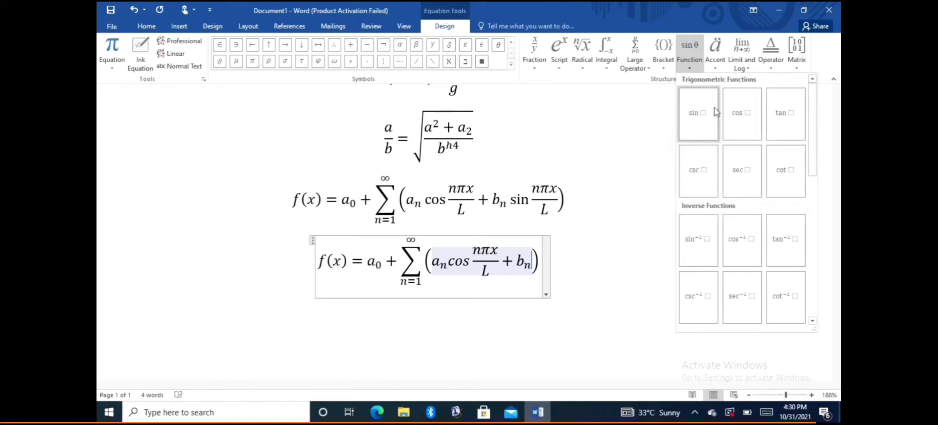
click(711, 119)
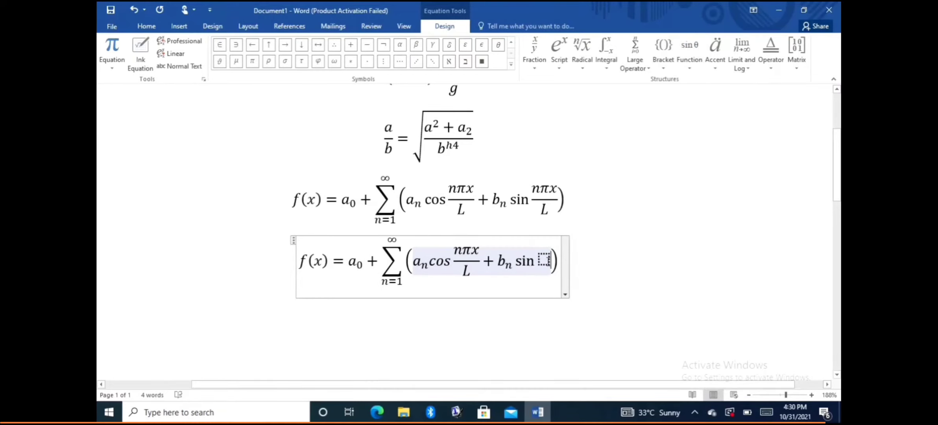
click(534, 49)
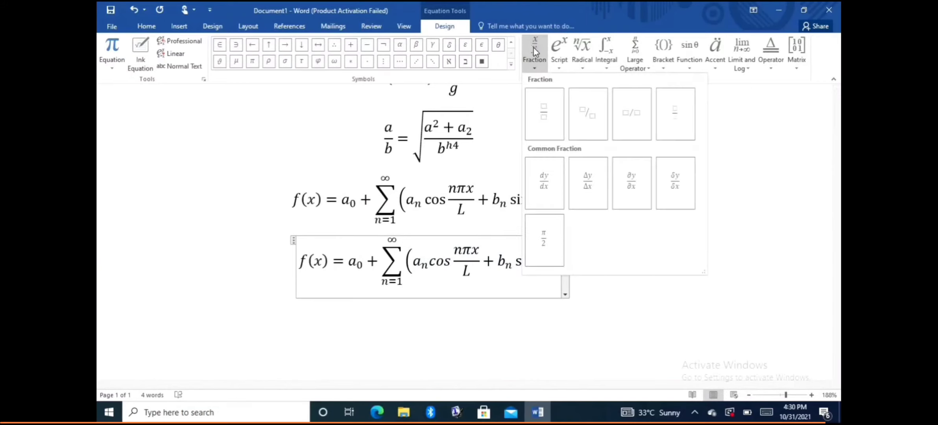
click(562, 110)
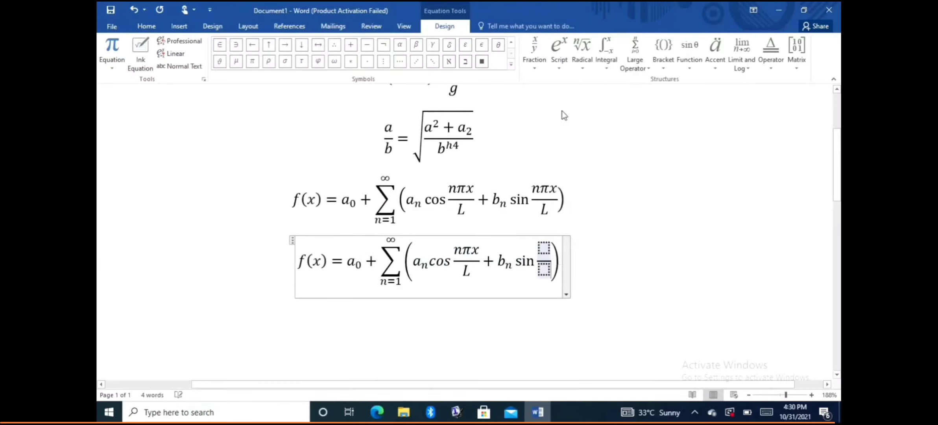
Step: Fill the sine fraction with nπx as the numerator and L as the denominator
click(544, 247)
text(n)
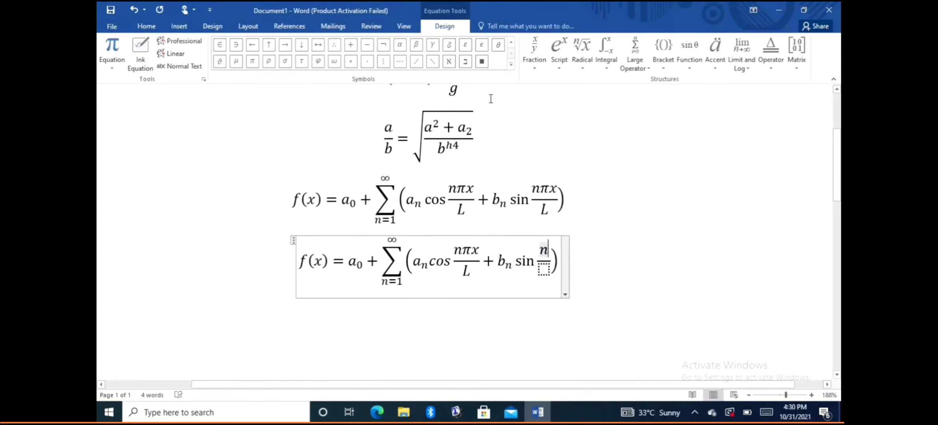
click(252, 63)
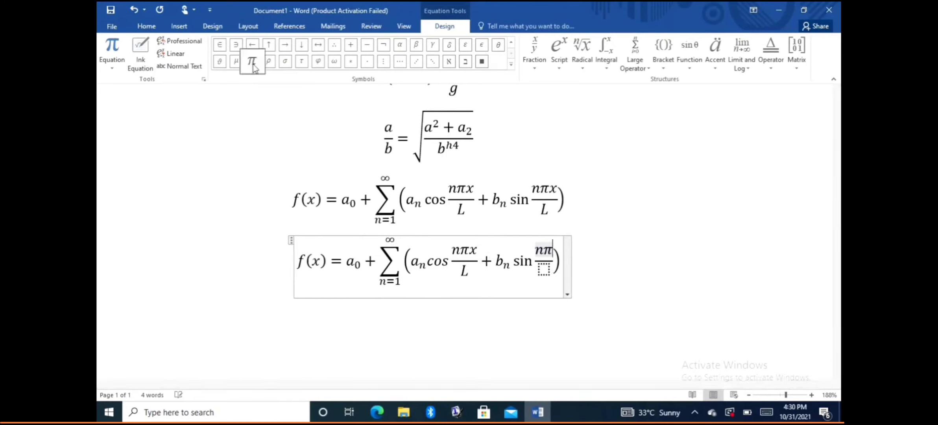
text(x)
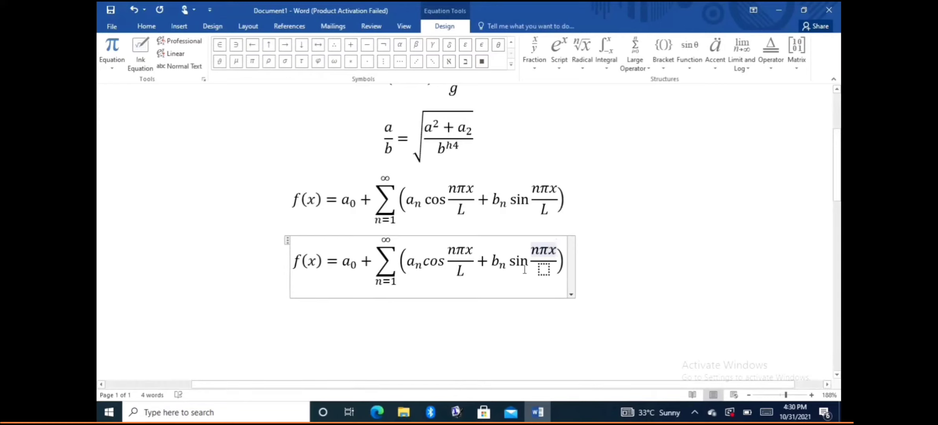
click(549, 270)
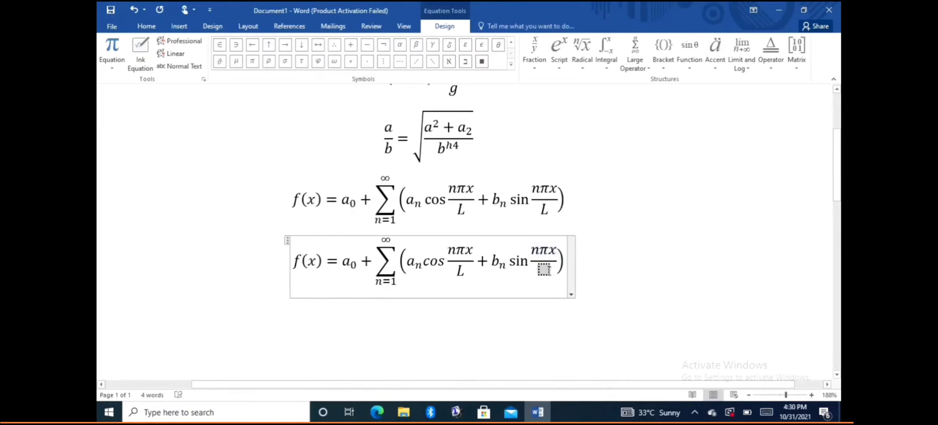
text(L)
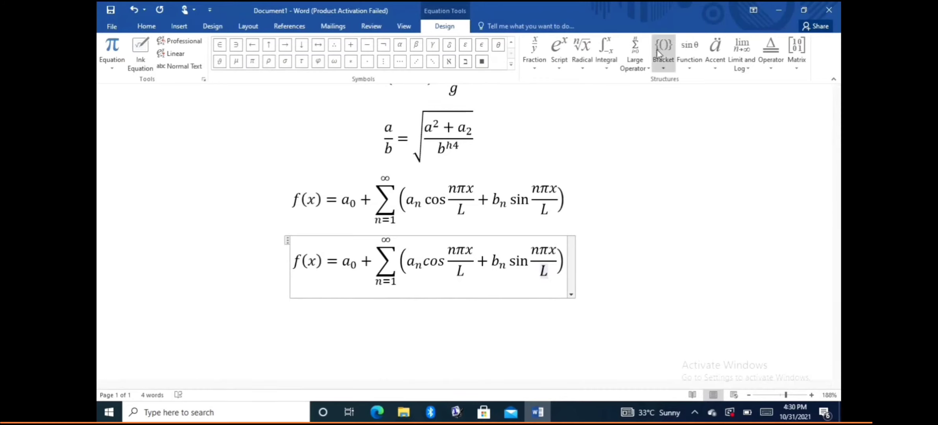
click(747, 65)
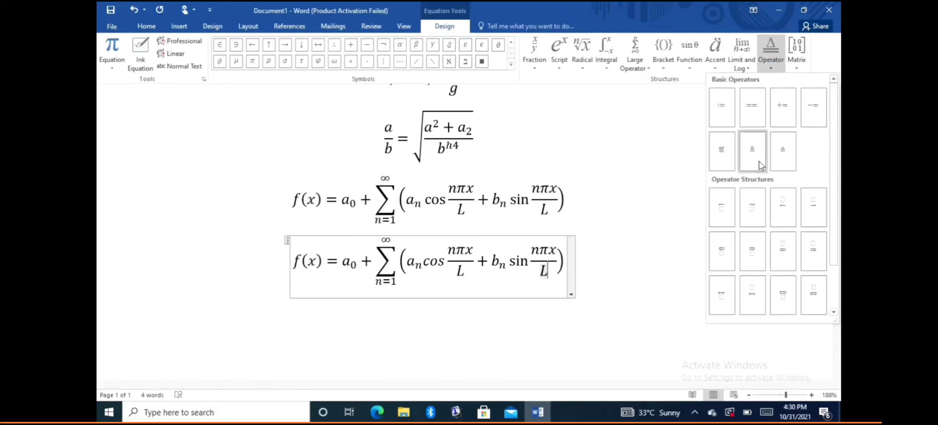
drag(833, 179, 835, 157)
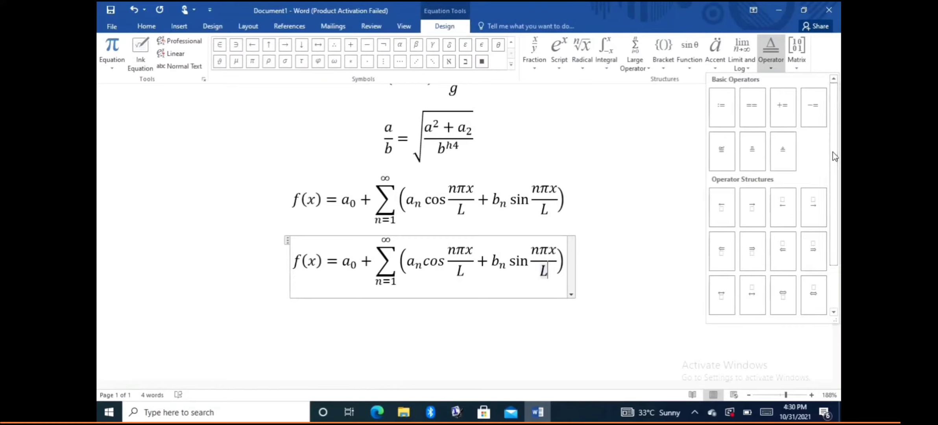
click(797, 59)
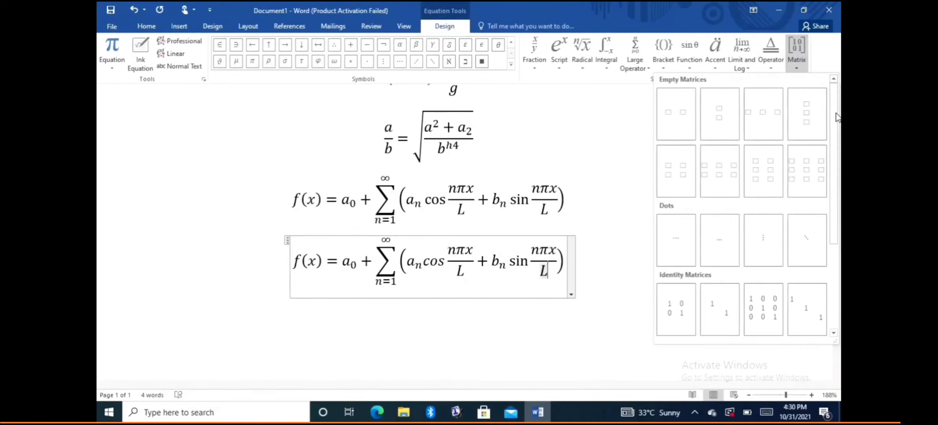